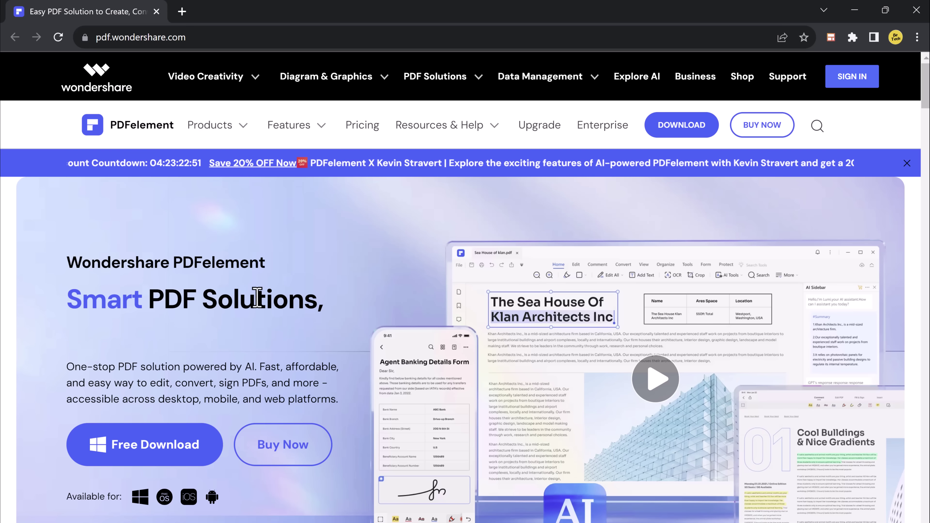
Open YouTube.pdf from the Downloads folder through the Edit quick-tool card
scroll(256, 297, "down", 1)
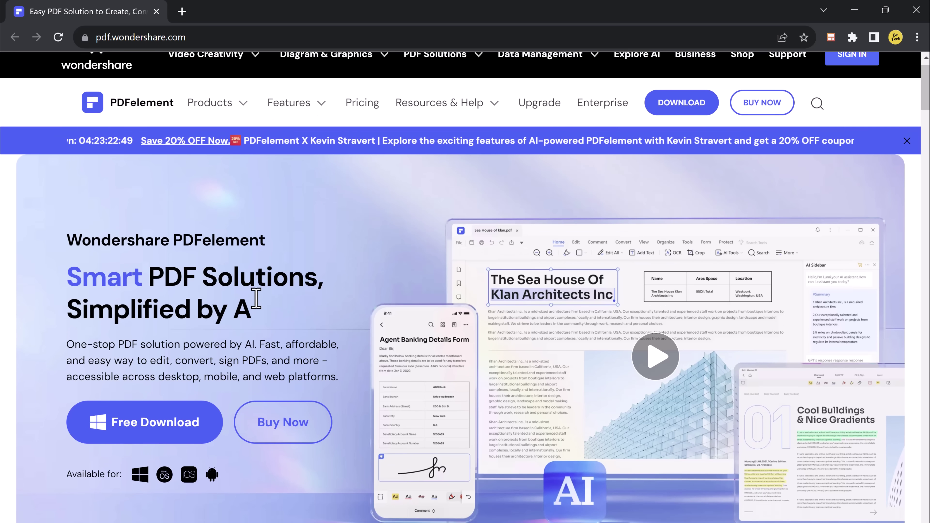
scroll(256, 297, "down", 1)
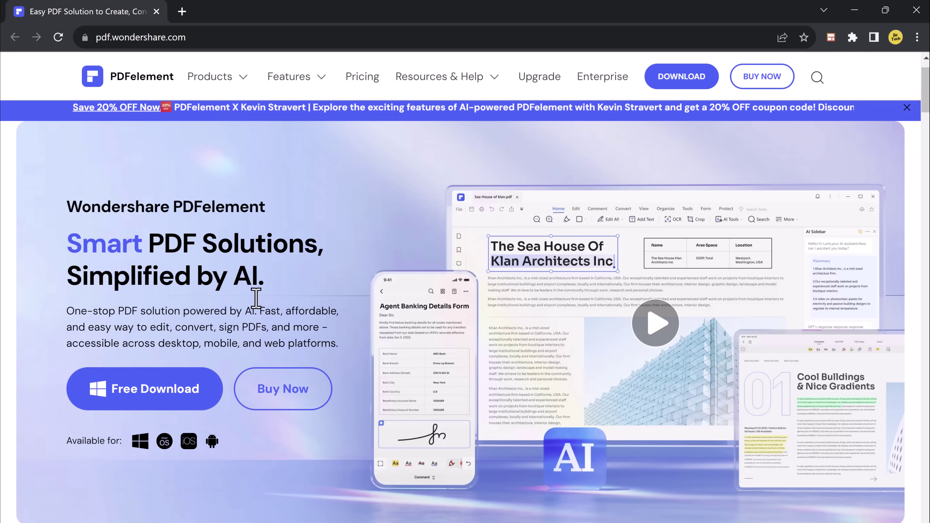
scroll(409, 282, "down", 6)
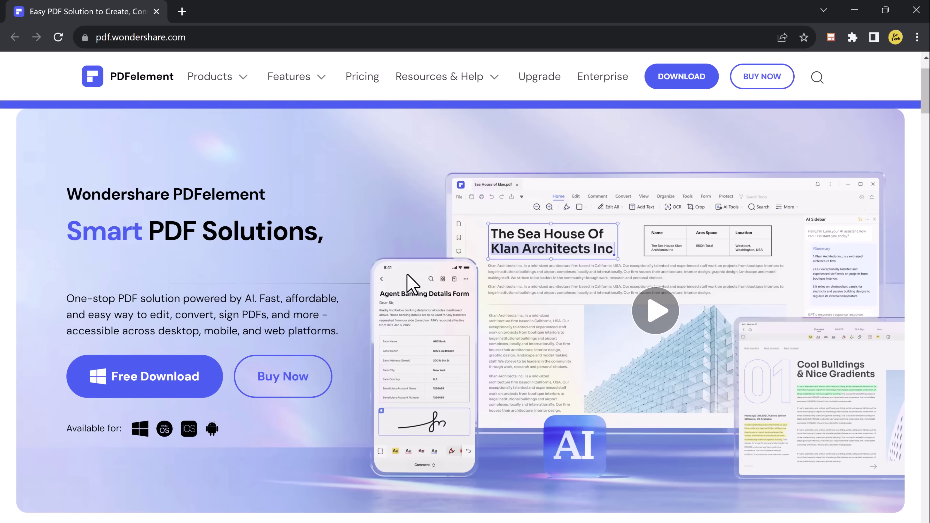
scroll(408, 282, "down", 5)
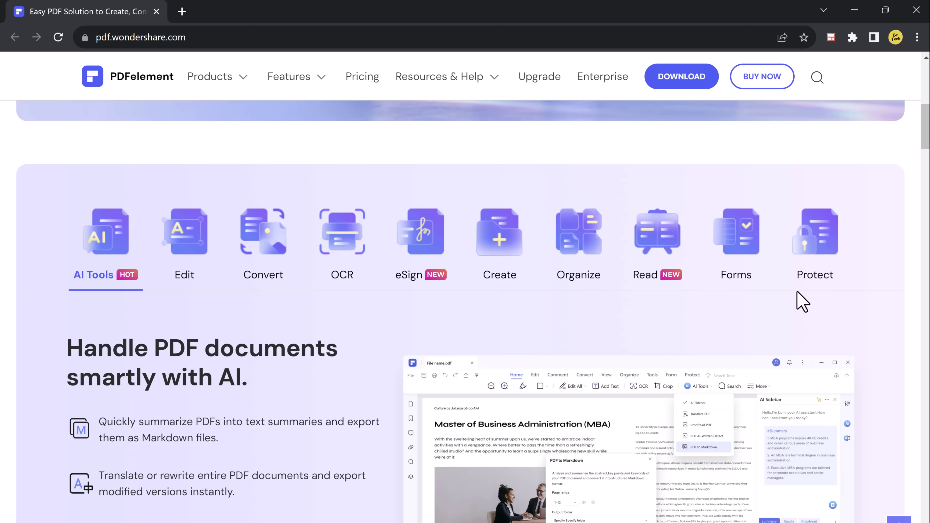
scroll(166, 322, "down", 2)
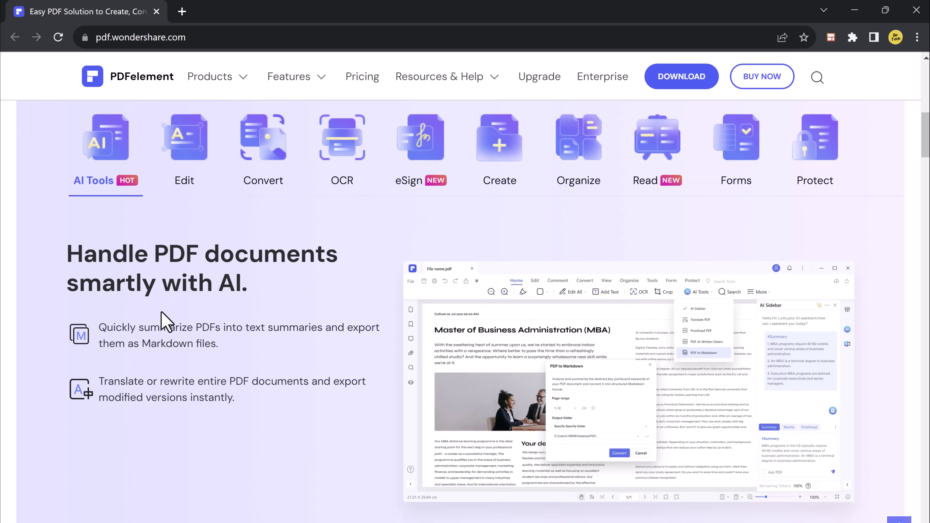
scroll(165, 319, "up", 12)
scroll(163, 312, "down", 2)
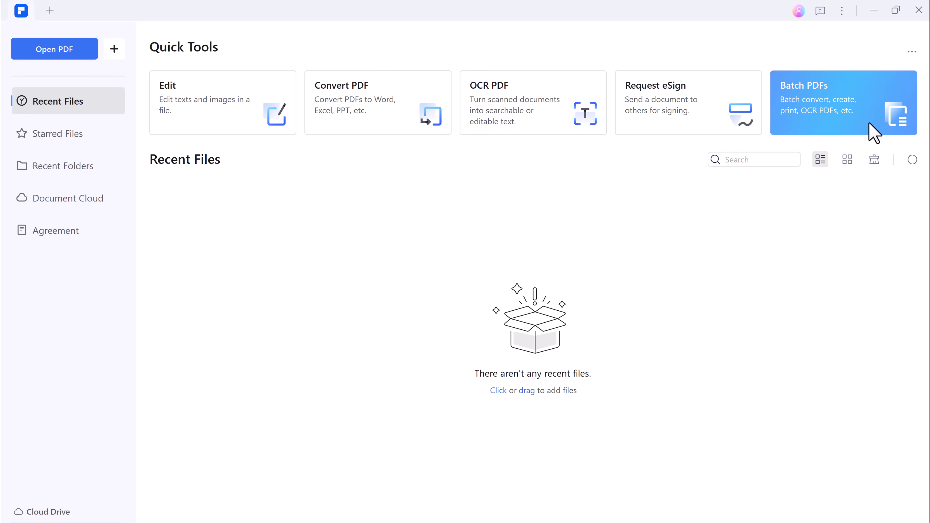
left_click(222, 123)
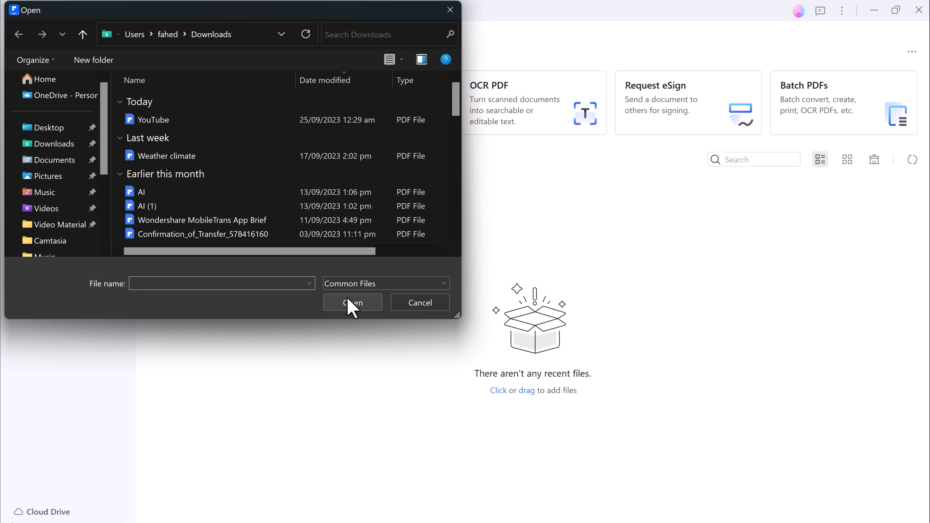
double_click(182, 122)
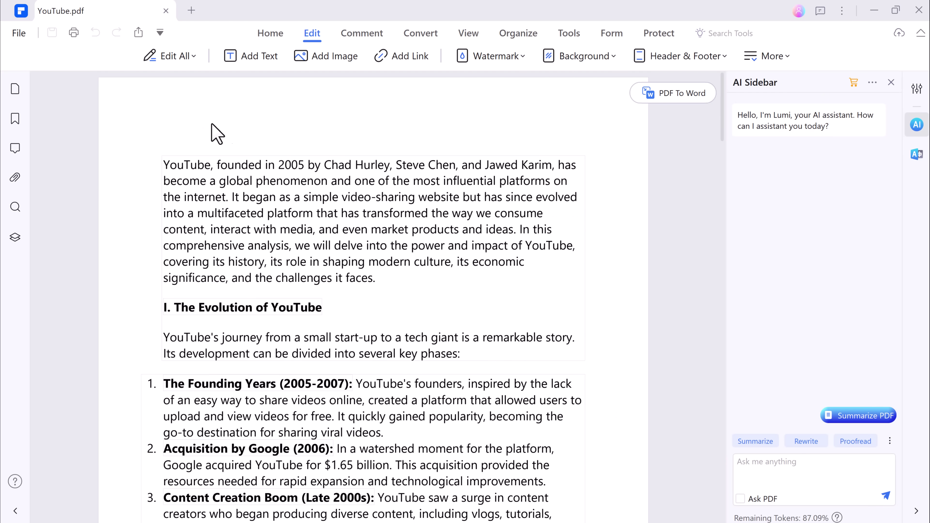
Delete the paragraph under the 'I. The Evolution of YouTube' heading
left_click(171, 59)
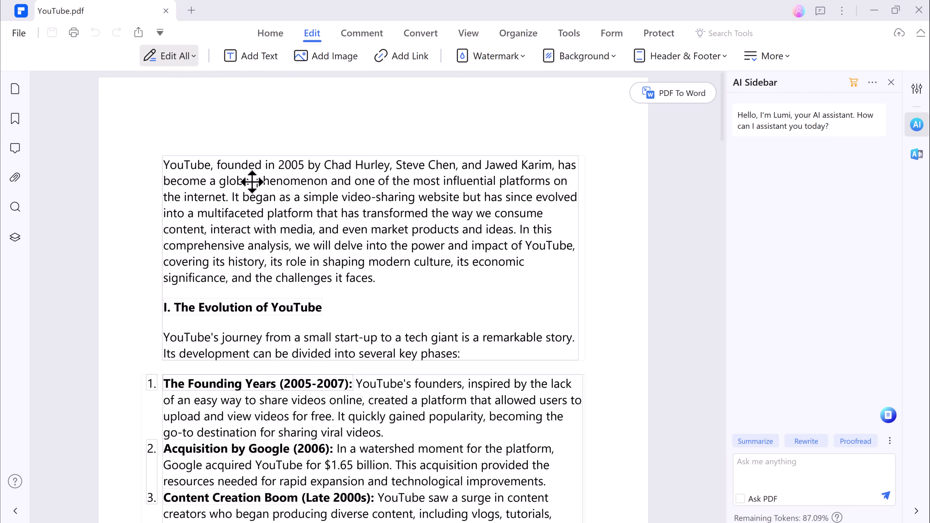
left_click_drag(534, 353, 170, 338)
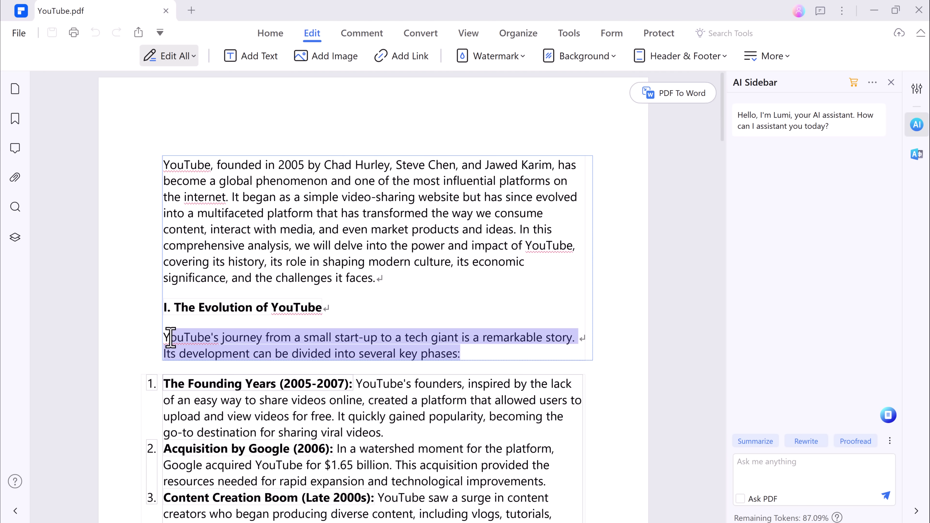
key("Delete")
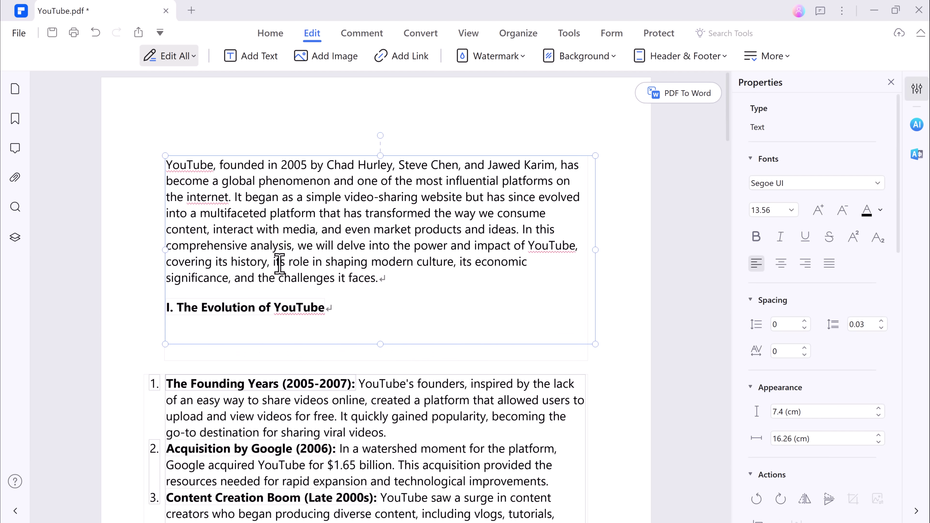
Highlight 'It began as a simple video-sharing website' in yellow
left_click_drag(276, 262, 455, 262)
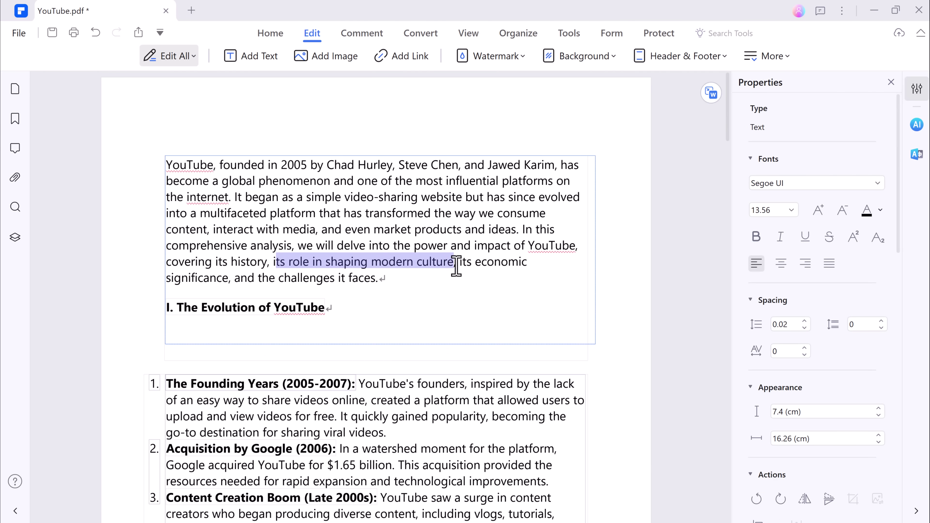
left_click(271, 35)
left_click(241, 57)
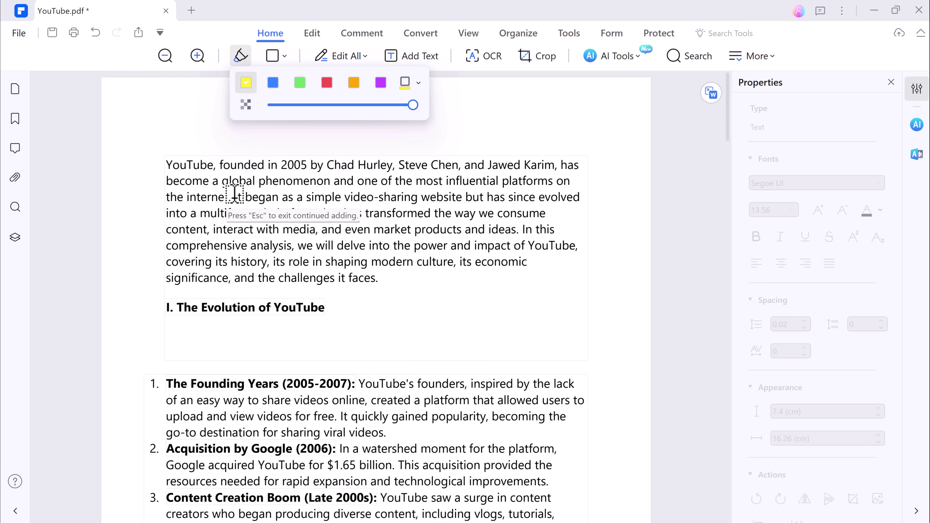
left_click_drag(235, 196, 463, 197)
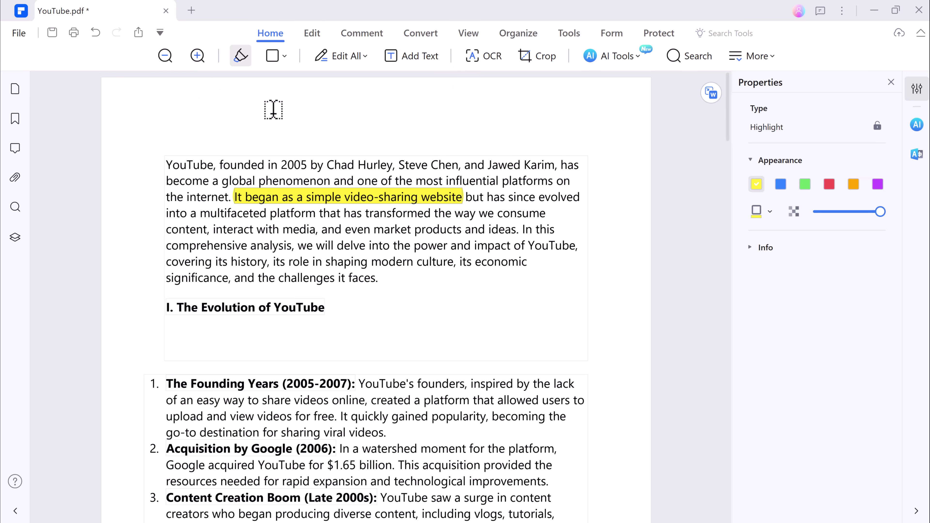
left_click(275, 57)
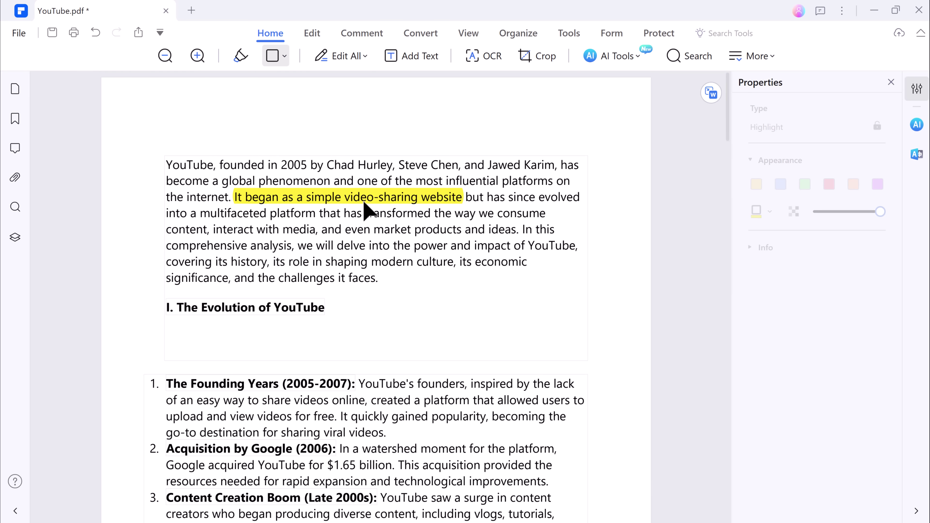
Underline 'and the challenges it faces.' in red
left_click(368, 34)
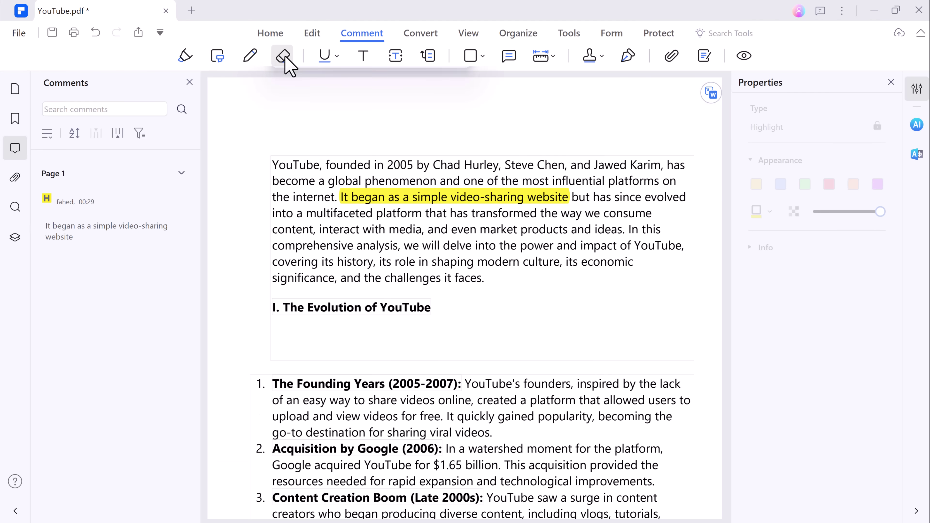
left_click(325, 55)
left_click_drag(342, 278, 491, 275)
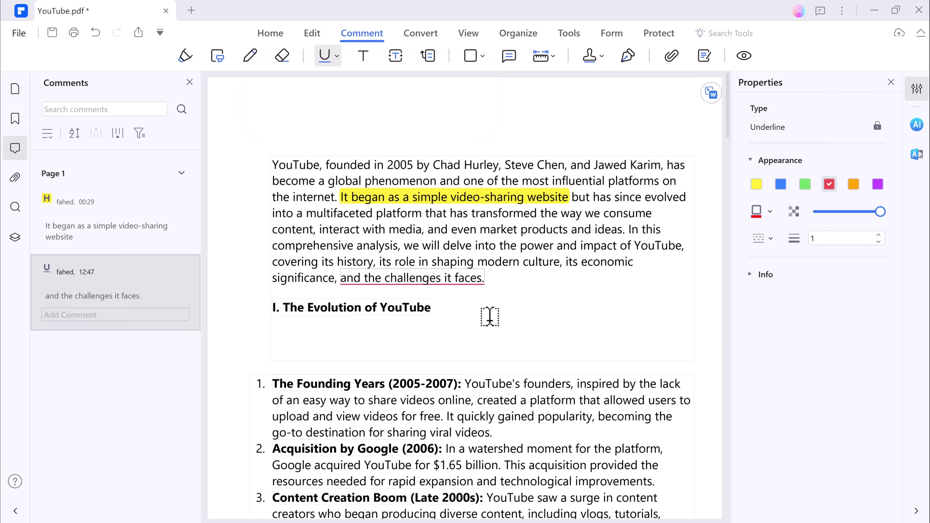
Place a SIGN HERE stamp on page 2
left_click(591, 56)
mouse_move(644, 104)
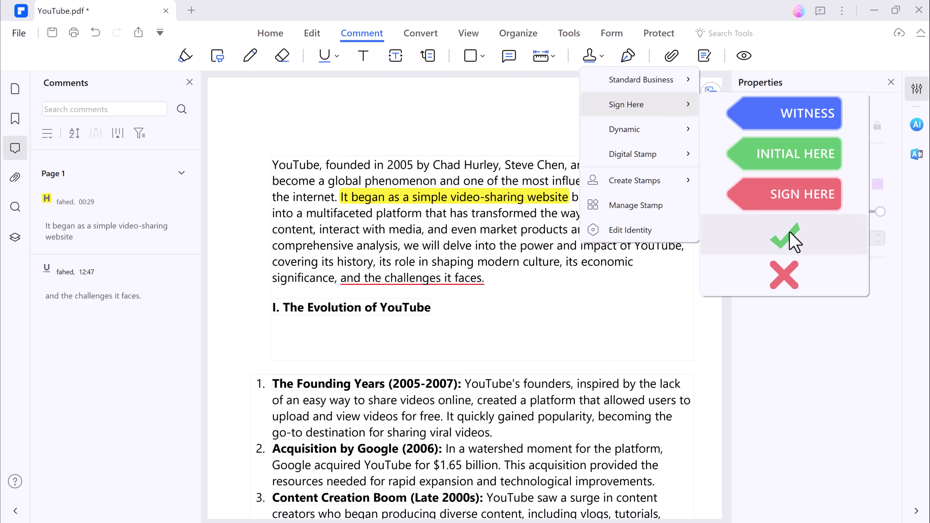
left_click(788, 194)
scroll(588, 339, "down", 10)
left_click(612, 417)
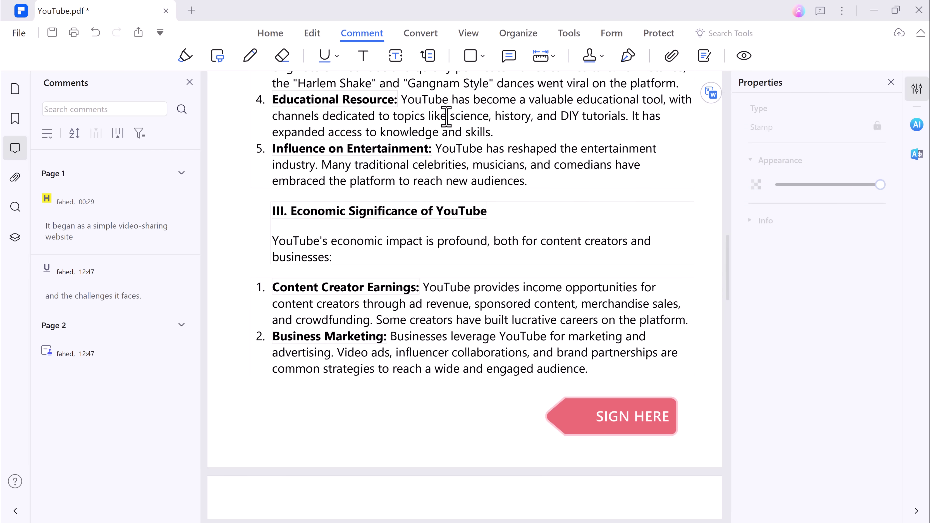
scroll(439, 145, "up", 10)
left_click(421, 34)
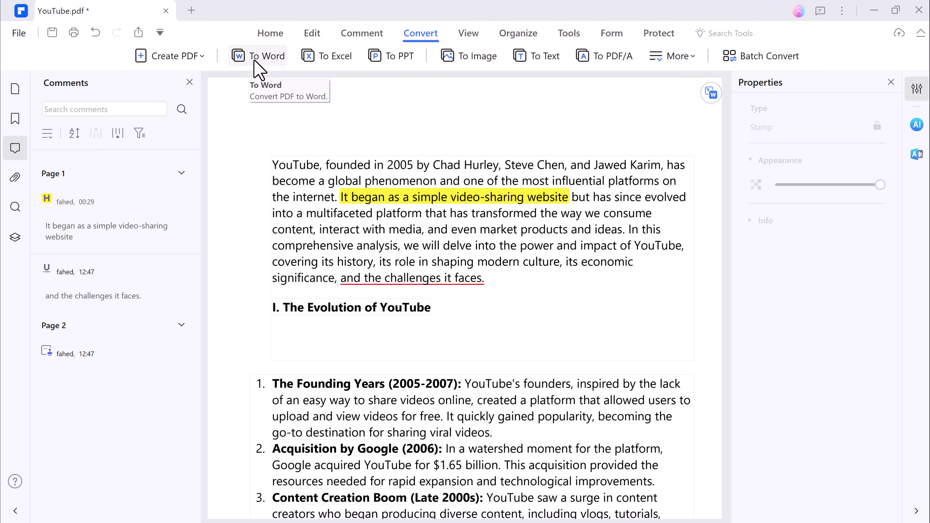
Save the PDF and convert it to YouTube.docx with To Word
left_click(255, 61)
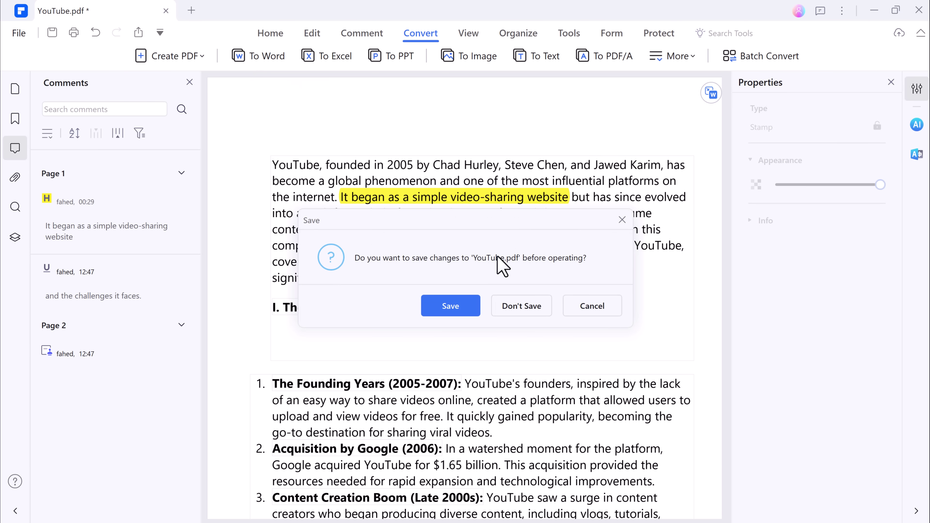
left_click(460, 313)
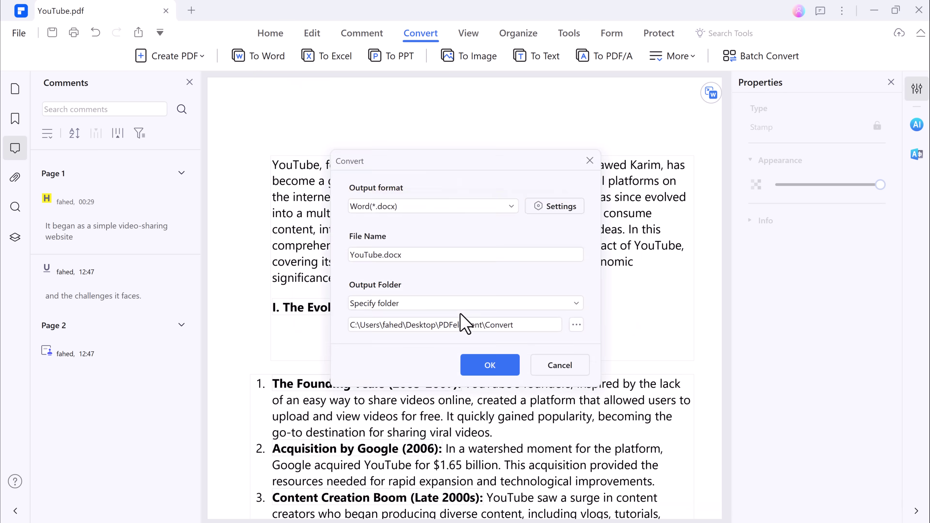
left_click(509, 370)
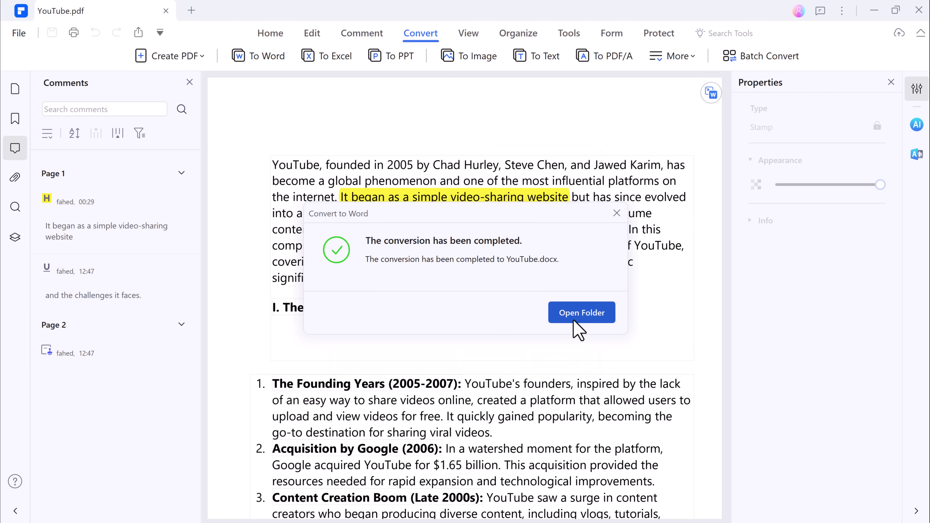
left_click(617, 213)
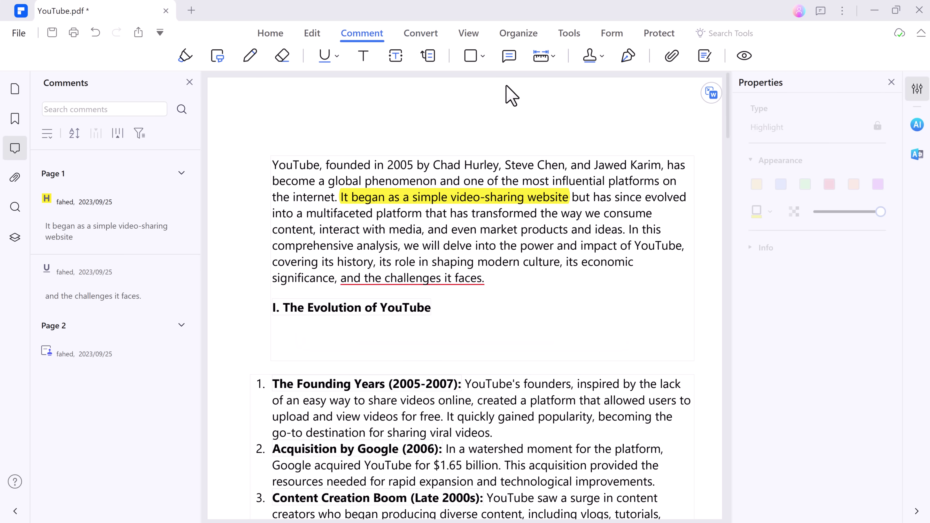
Add a sticky note reading 'important' above the Founding Years item on page 1
left_click(508, 57)
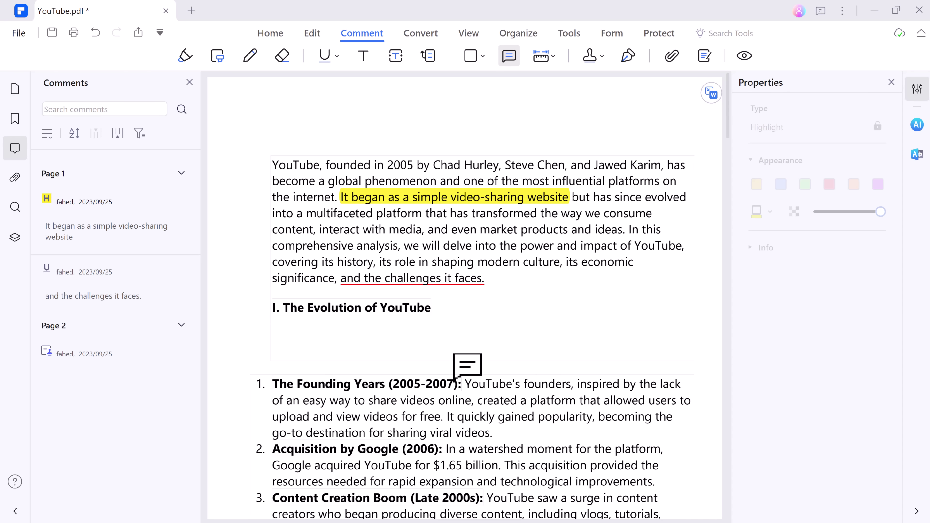
left_click(467, 365)
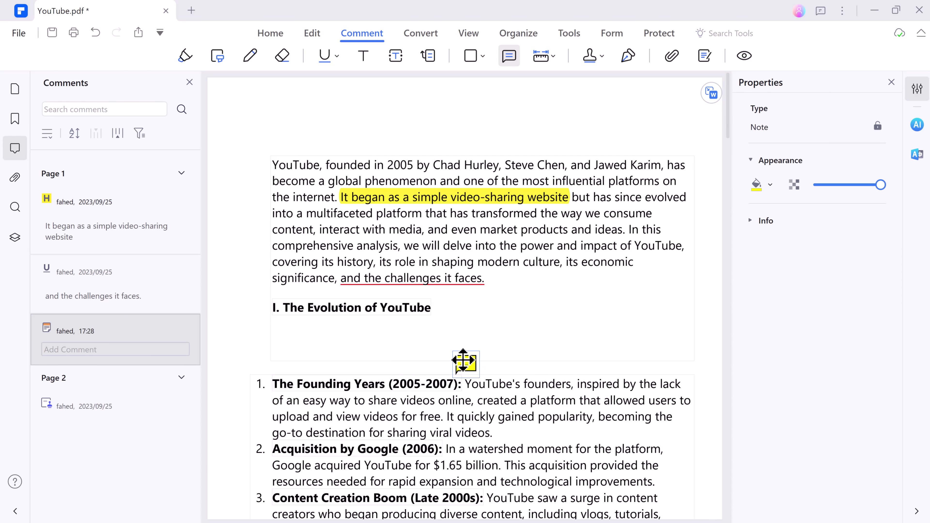
left_click(140, 346)
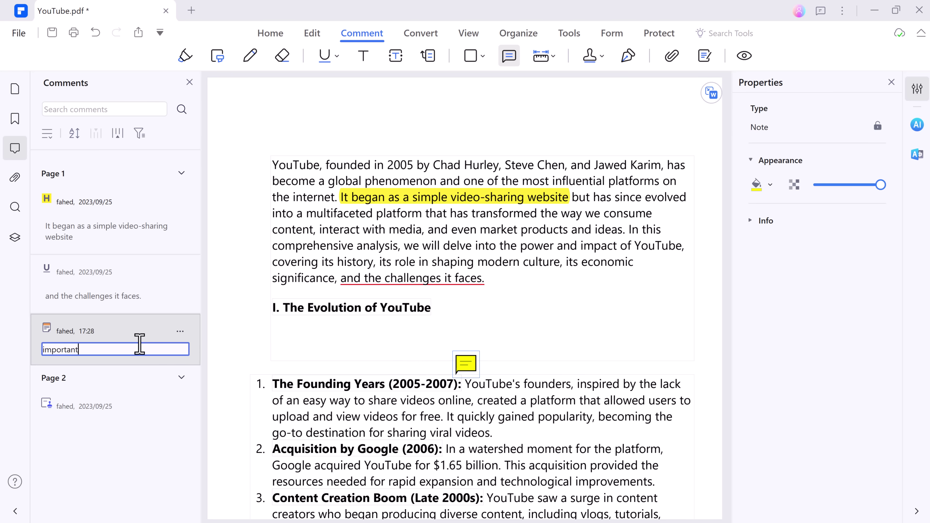
key("Return")
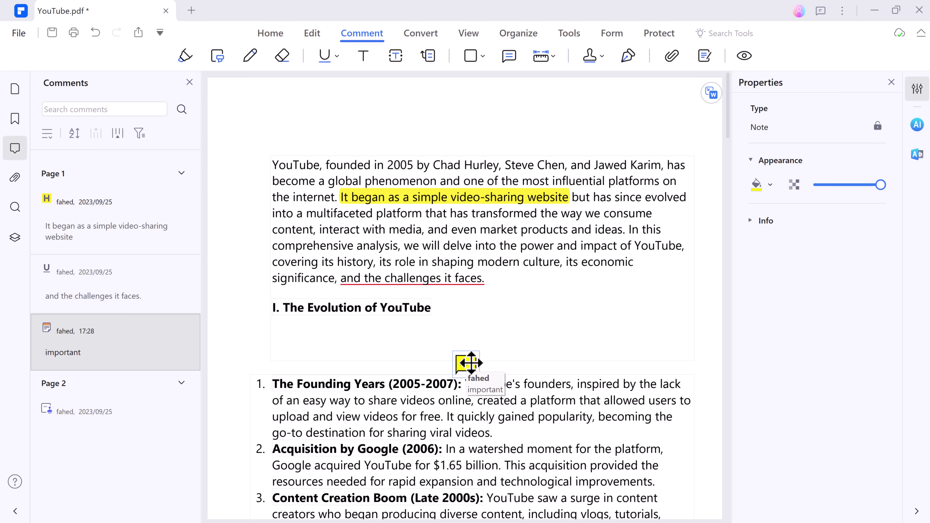
left_click(516, 364)
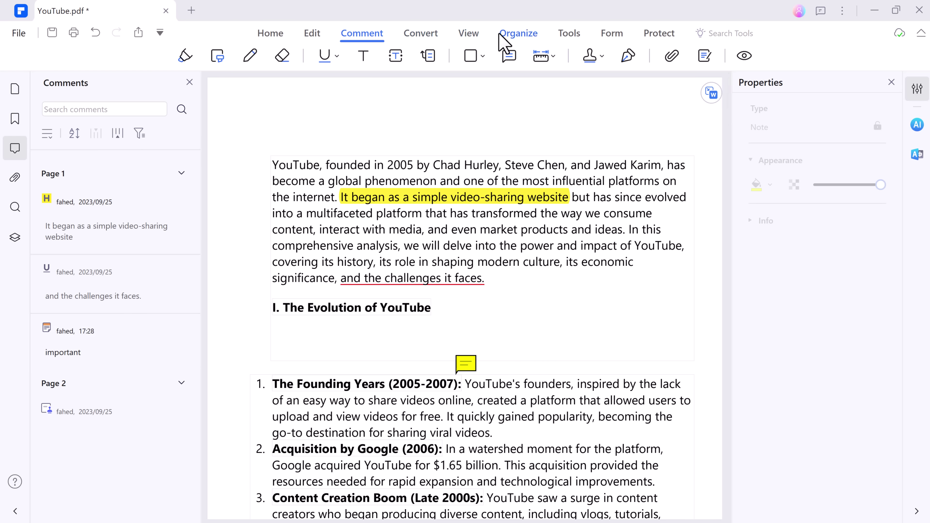
Save and compress YouTube.pdf at Medium, reducing it from 83.62 KB to 78.65 KB
left_click(506, 37)
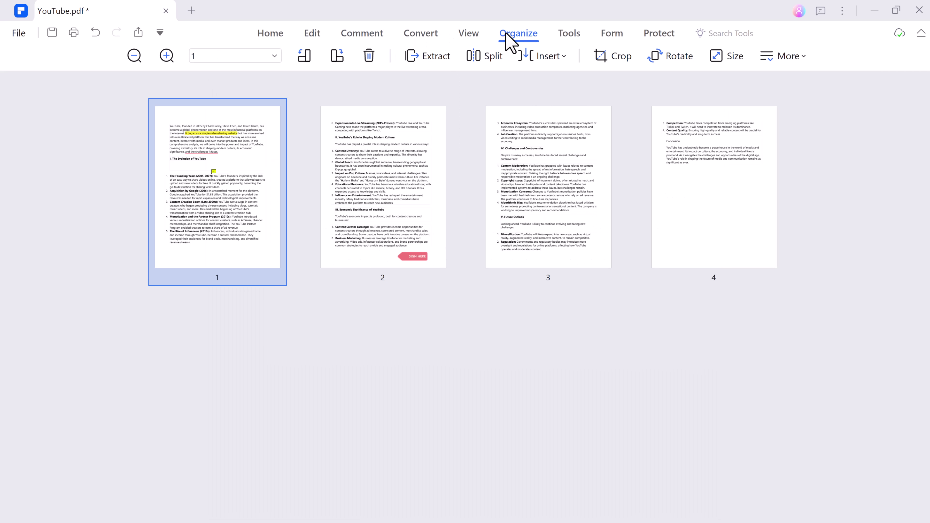
left_click(572, 37)
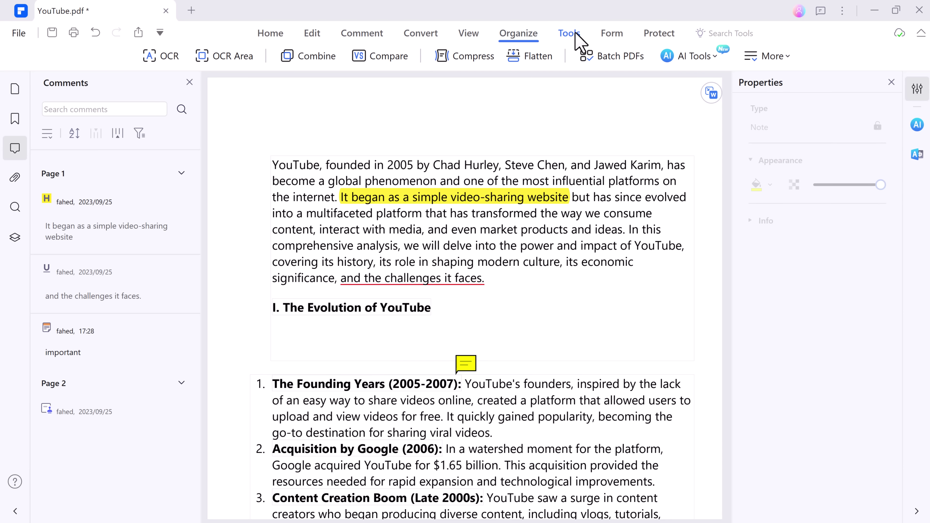
left_click(470, 57)
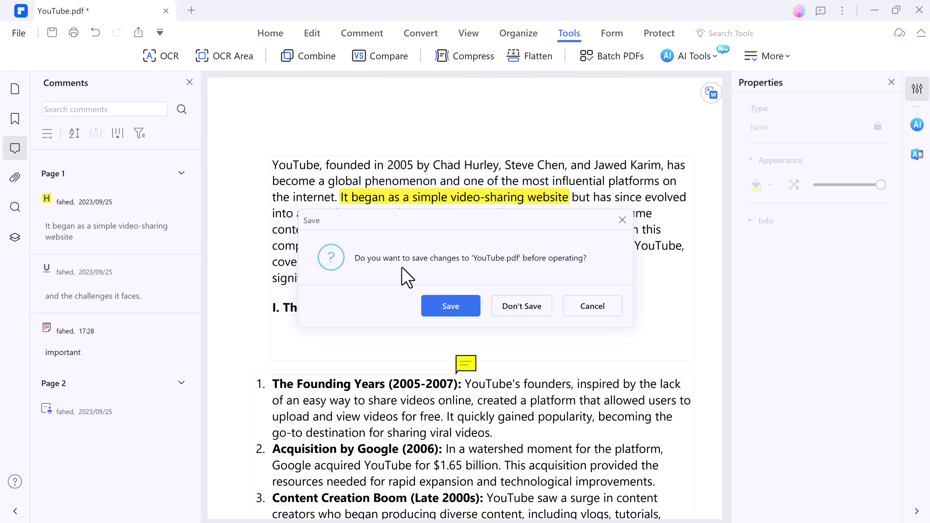
left_click(443, 312)
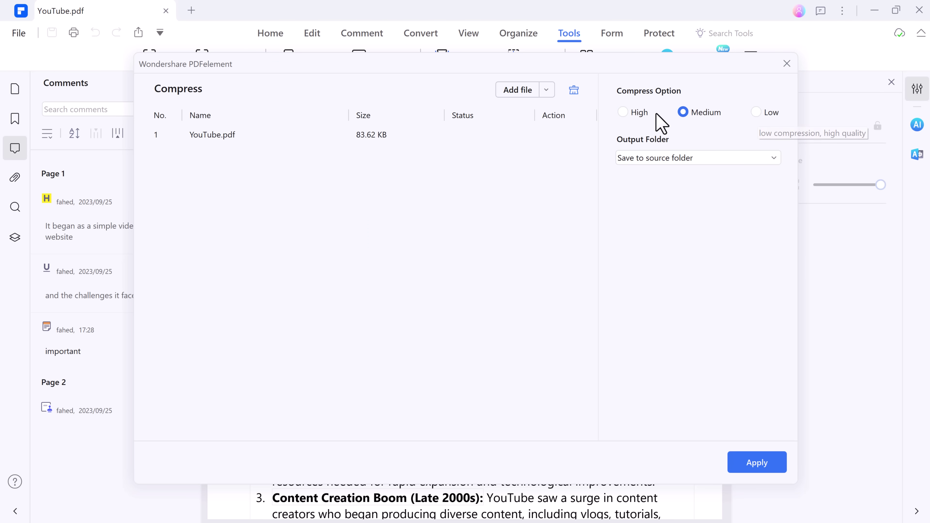
left_click(774, 461)
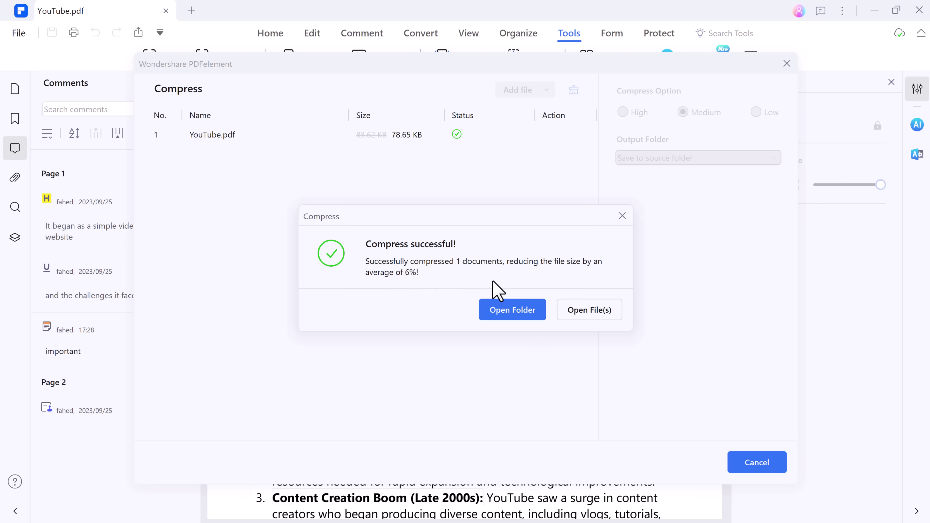
left_click(623, 215)
left_click(787, 64)
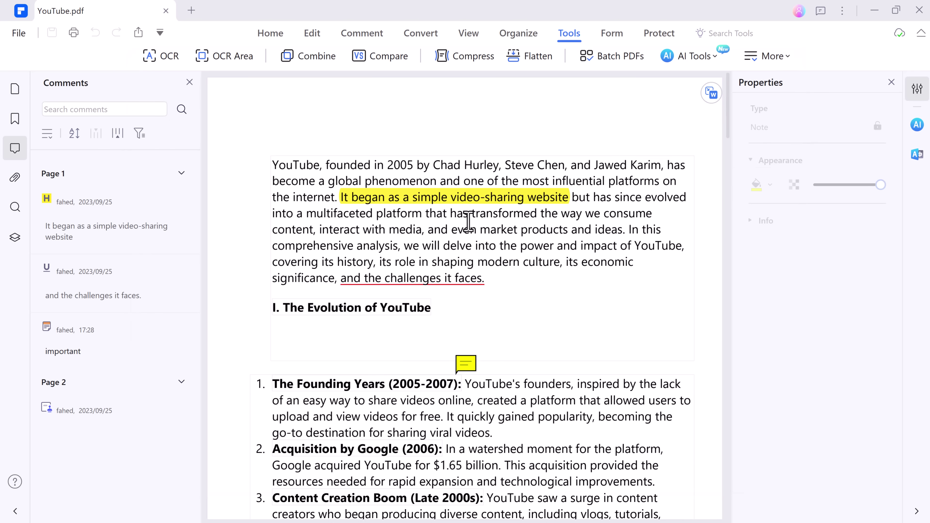
In the Encrypt dialog, enable an open password and enter it
left_click(645, 35)
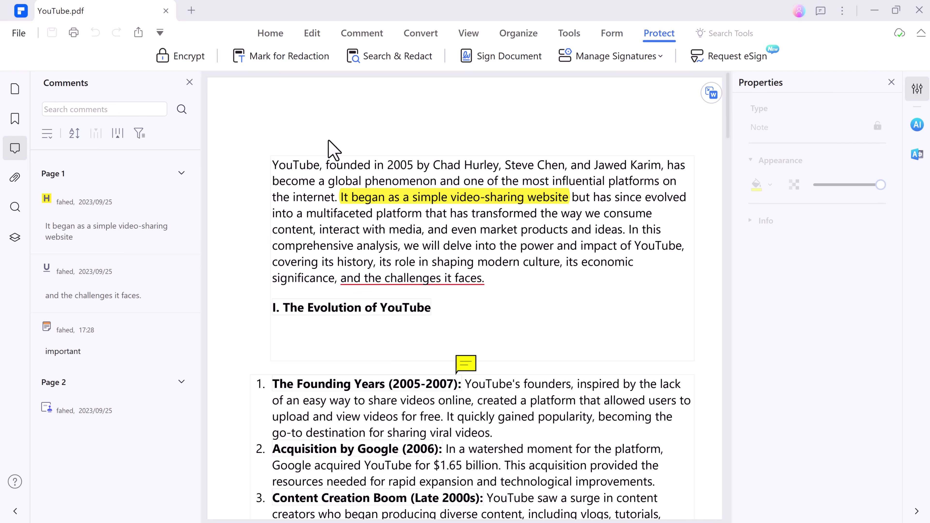
left_click(199, 61)
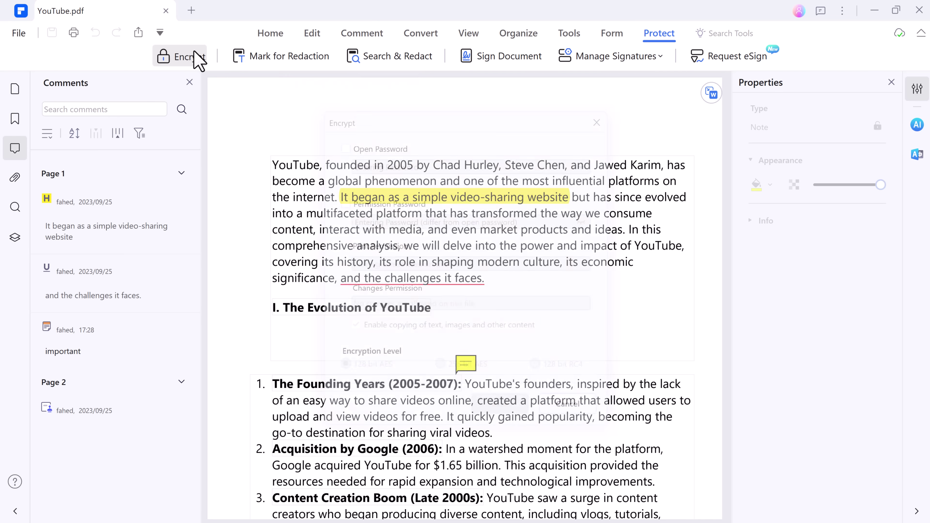
left_click(382, 145)
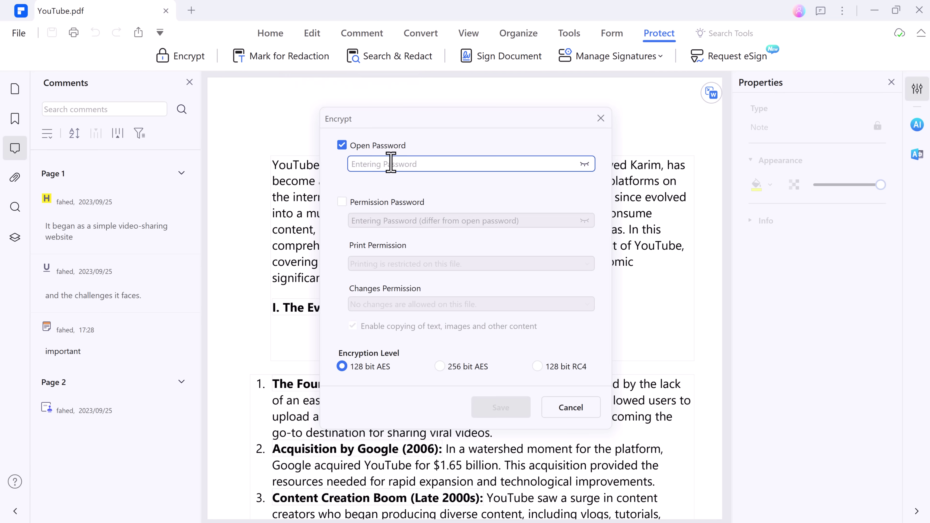
left_click(389, 164)
type("123")
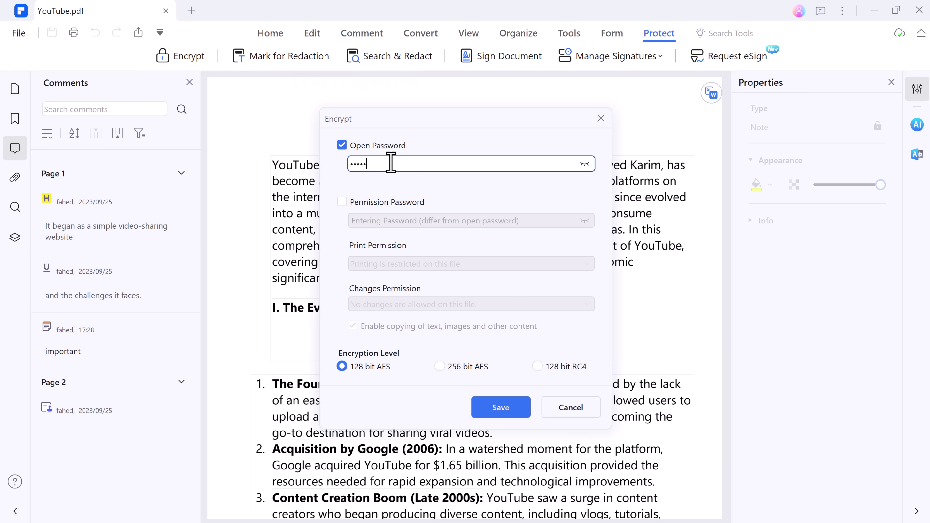
Add a permission password, keeping 'No changes are allowed'
left_click(398, 202)
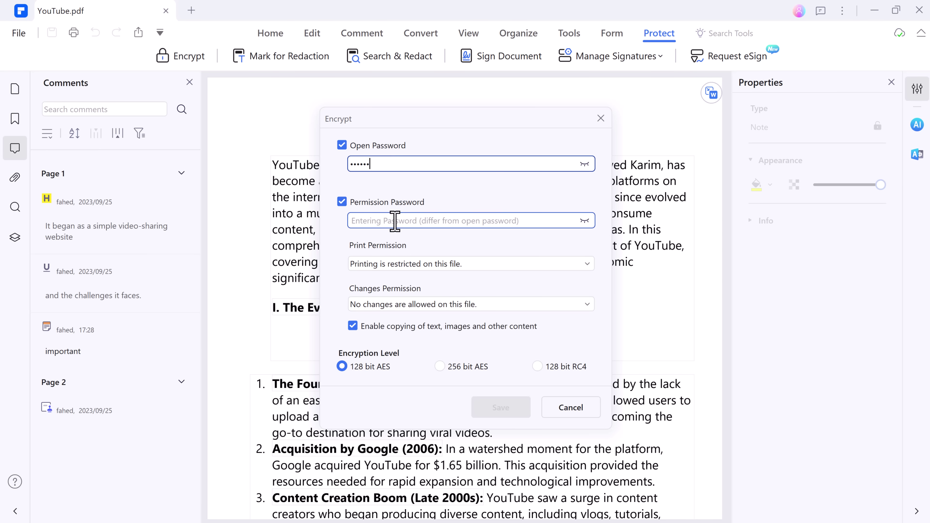
left_click(415, 308)
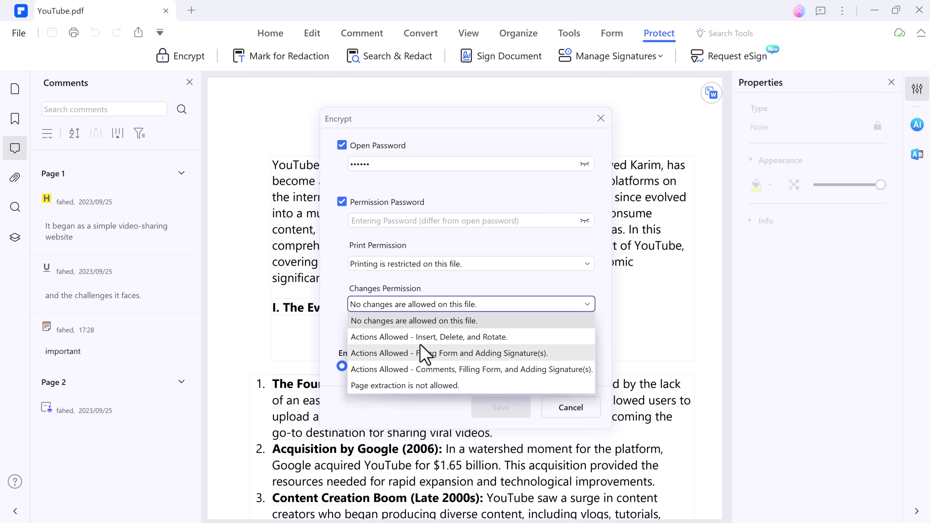
left_click(445, 322)
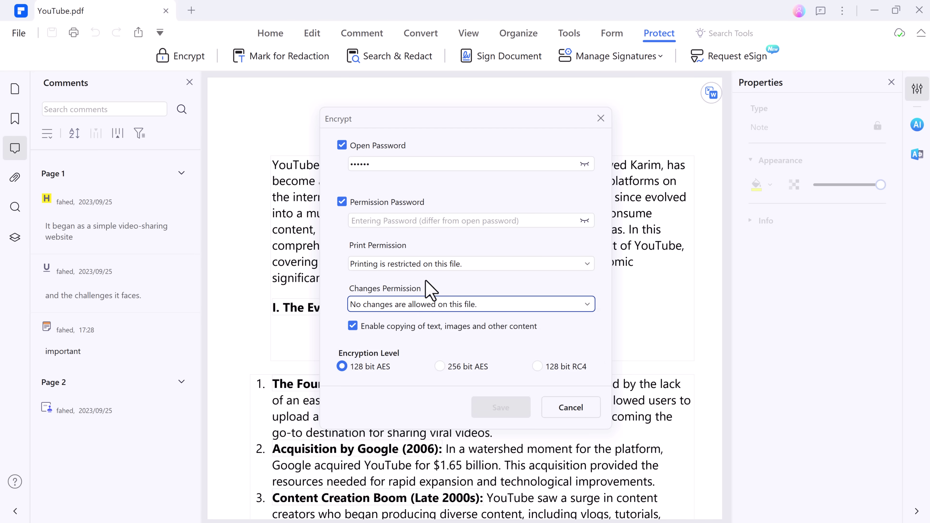
left_click(421, 223)
type("1")
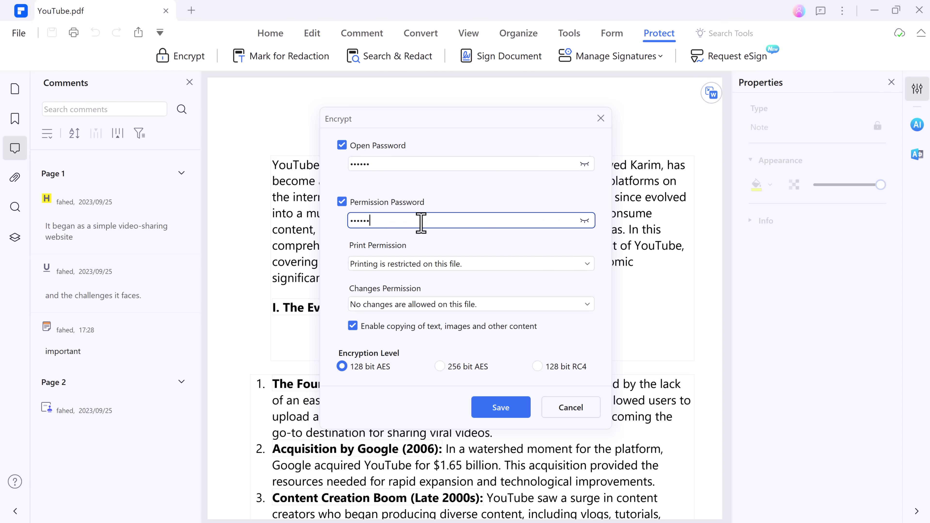
Save the encryption settings to YouTube.pdf
left_click(501, 408)
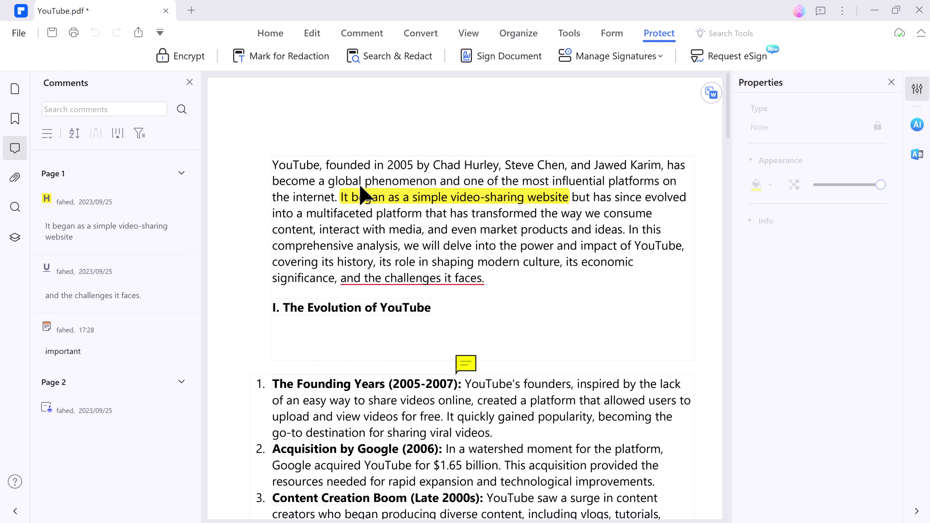
left_click(358, 36)
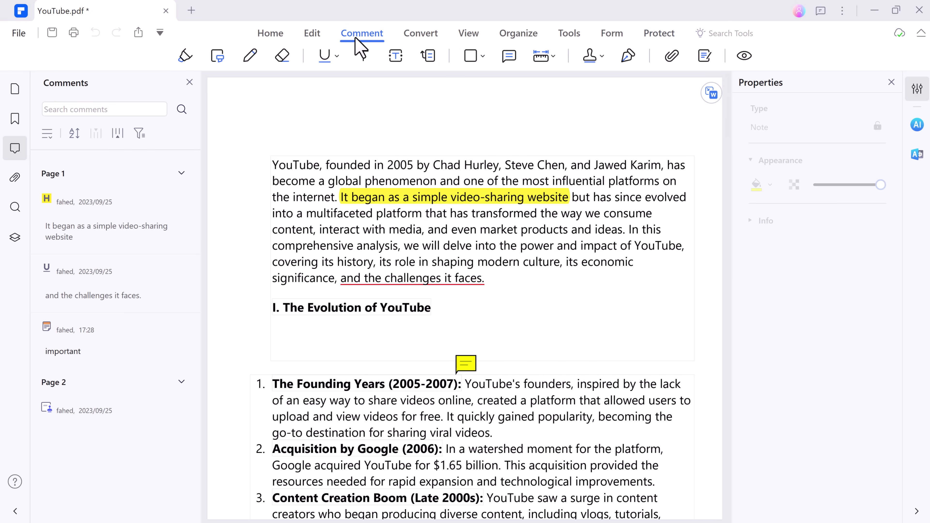
left_click(324, 36)
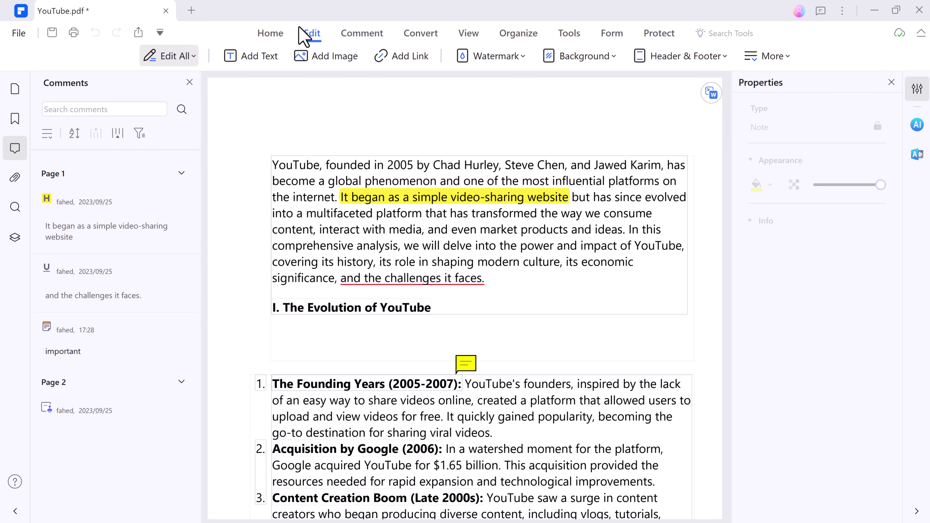
In Add Background, preview yellow and light grey fills, then reset to white
left_click(593, 58)
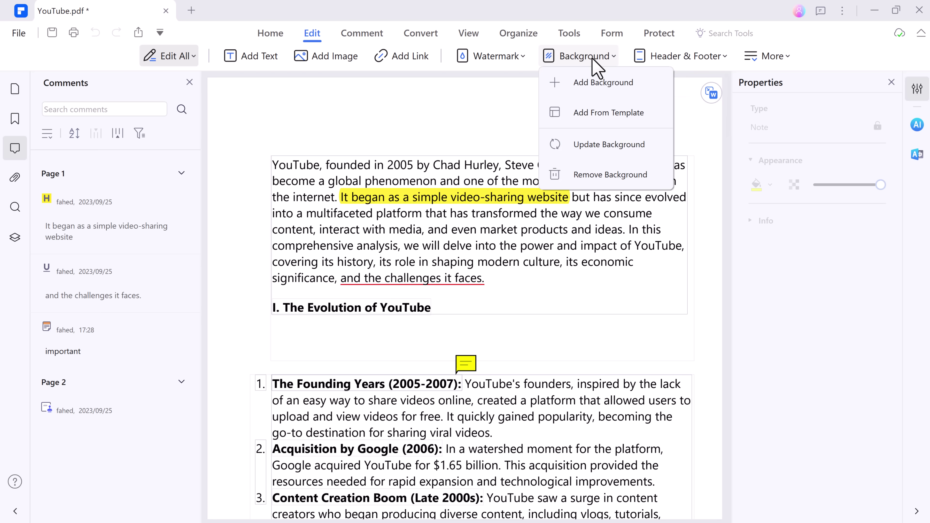
left_click(606, 88)
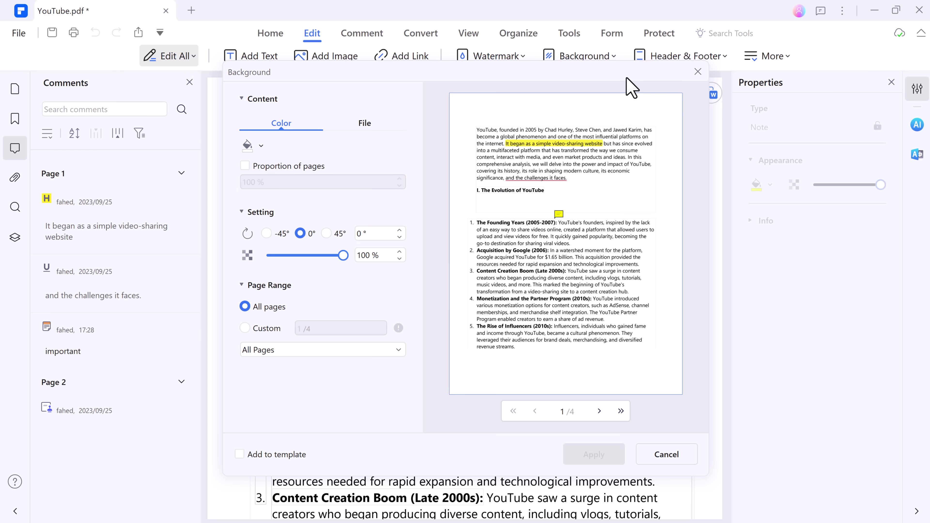
left_click(260, 145)
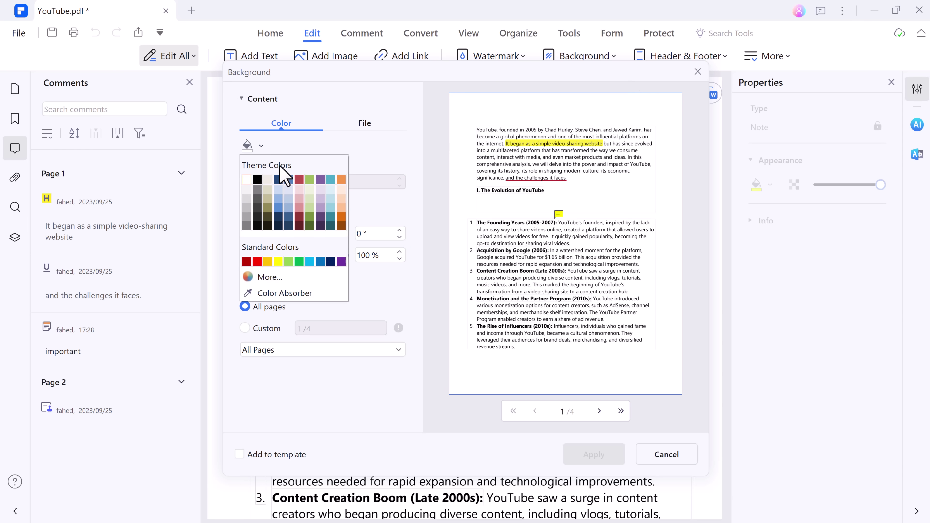
left_click(278, 261)
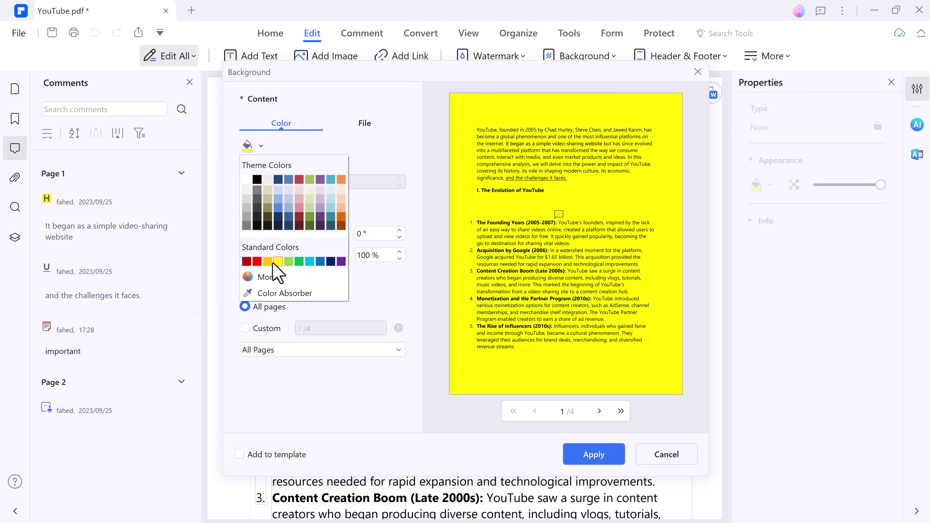
left_click(247, 199)
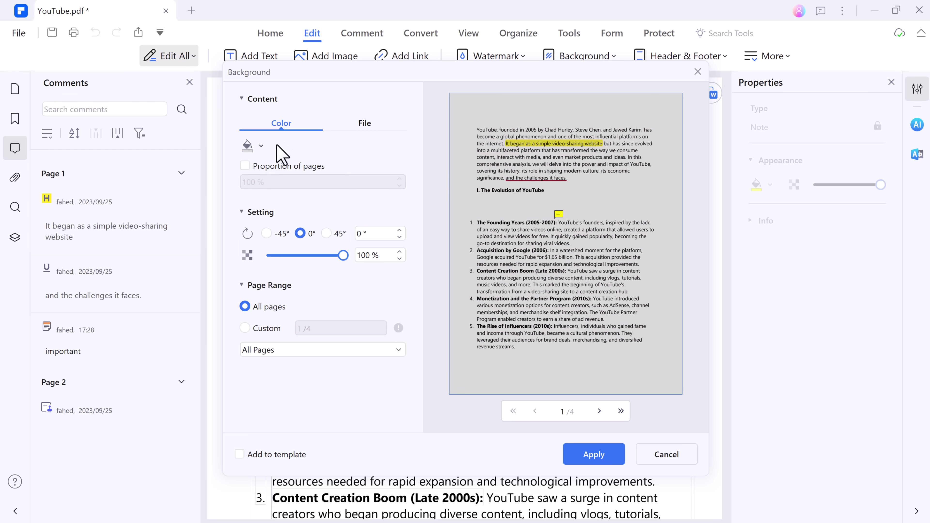
left_click(257, 146)
left_click(248, 180)
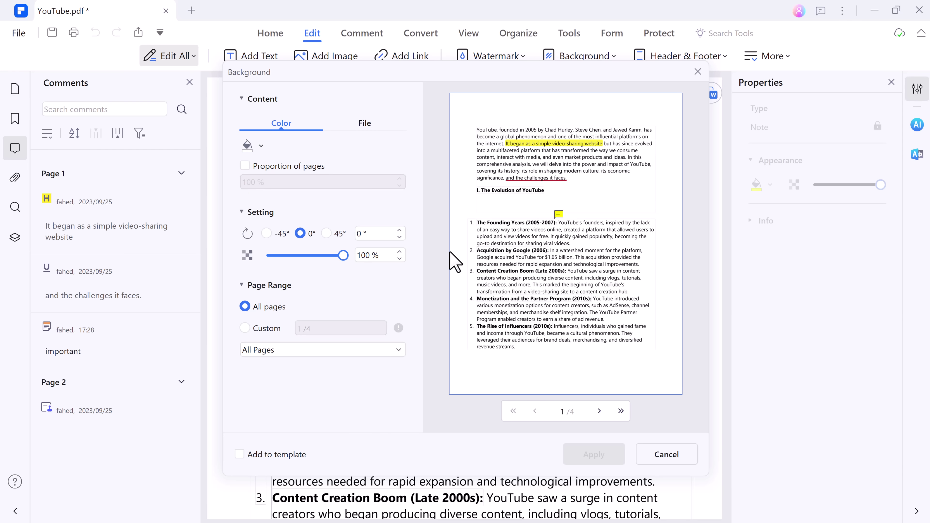
Cancel the background and add a text watermark reading 'Do not copy'
left_click(678, 458)
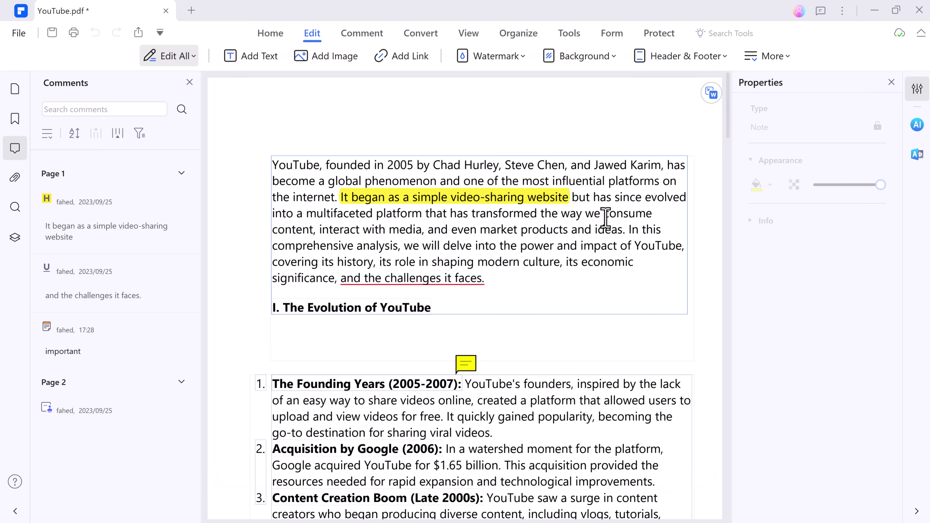
left_click(523, 59)
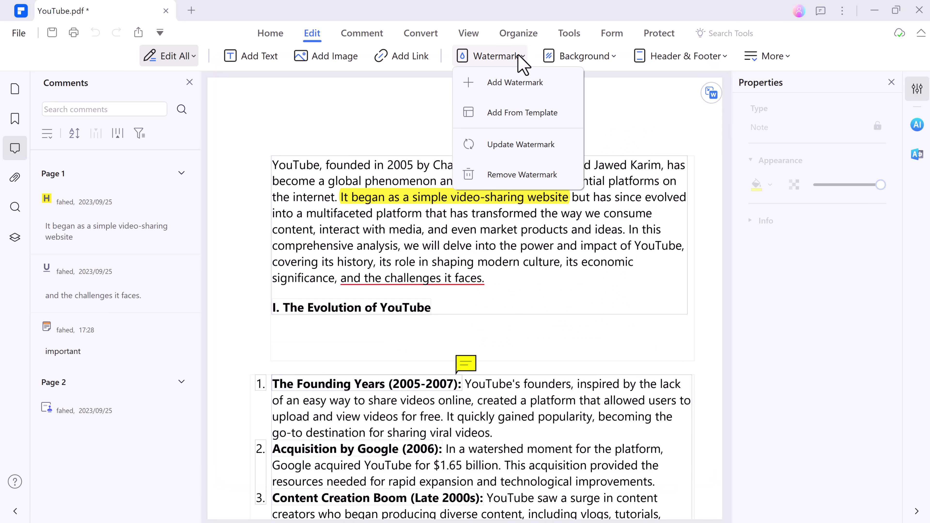
left_click(528, 91)
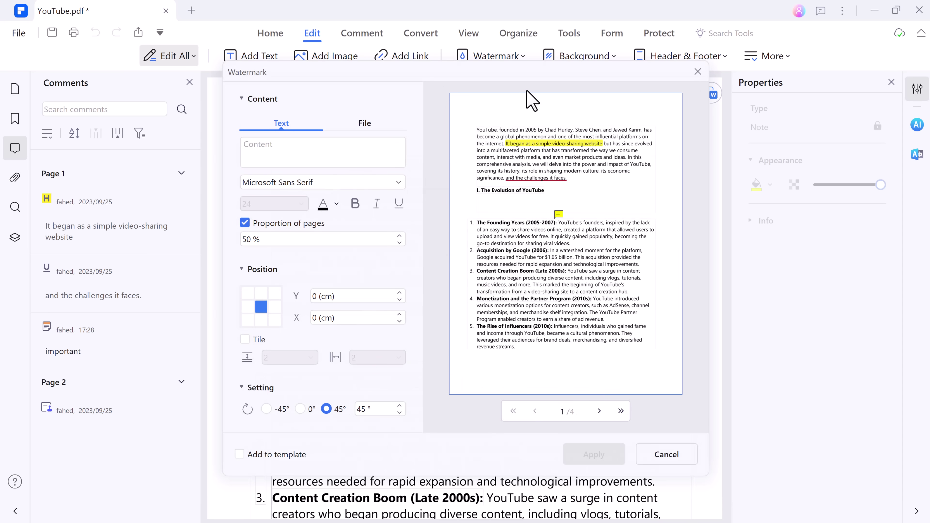
left_click(269, 156)
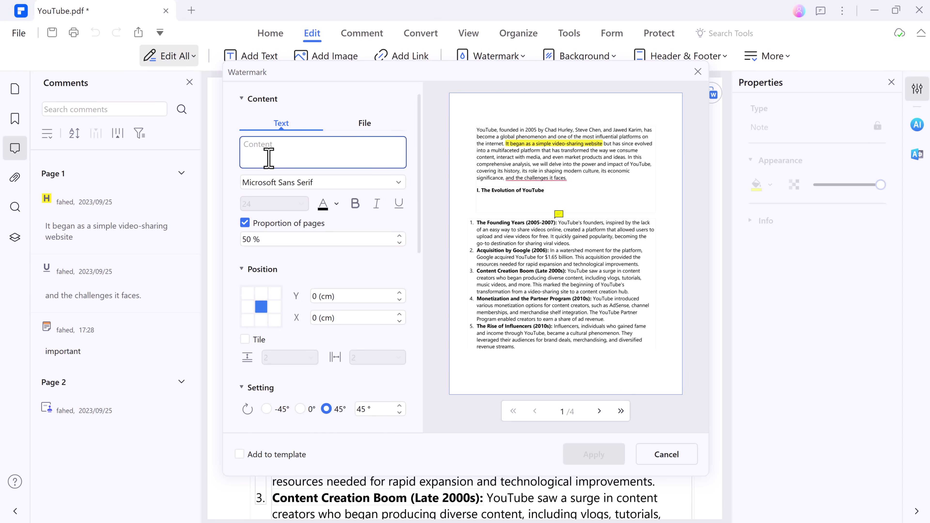
type("Do not copy")
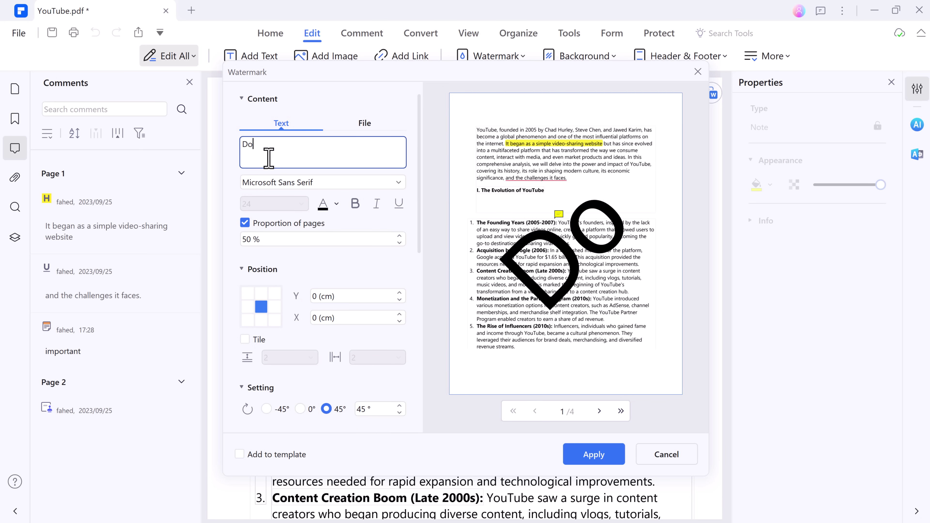
Set the watermark proportion to 80% and opacity to about 10%, then apply
triple_click(394, 240)
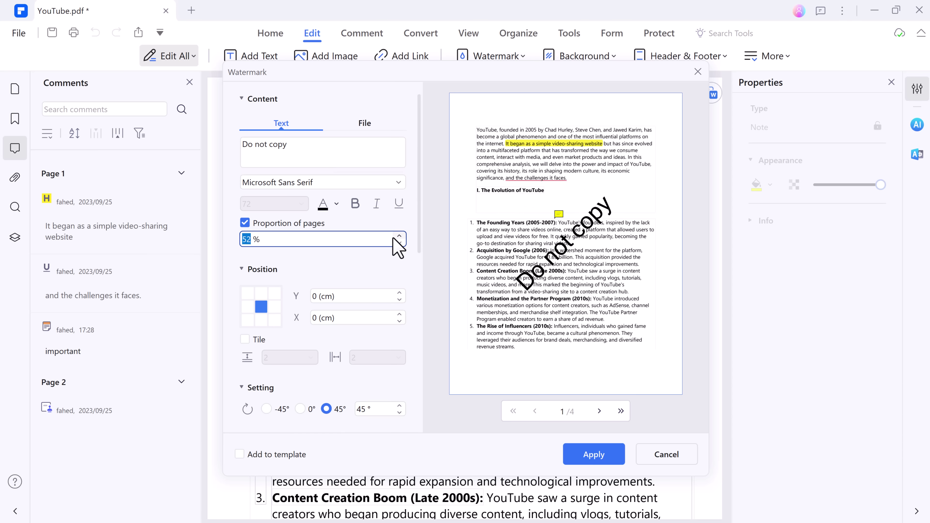
type("80")
scroll(339, 268, "down", 4)
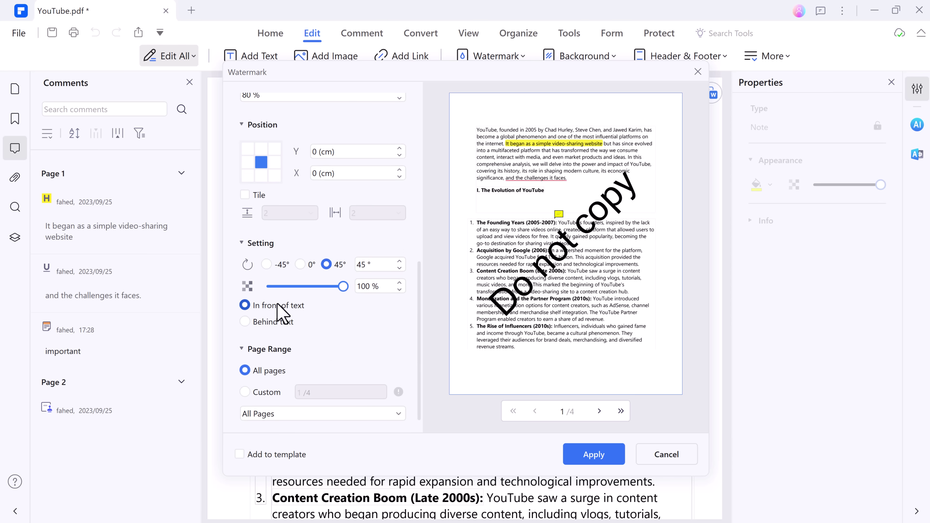
left_click_drag(324, 286, 271, 287)
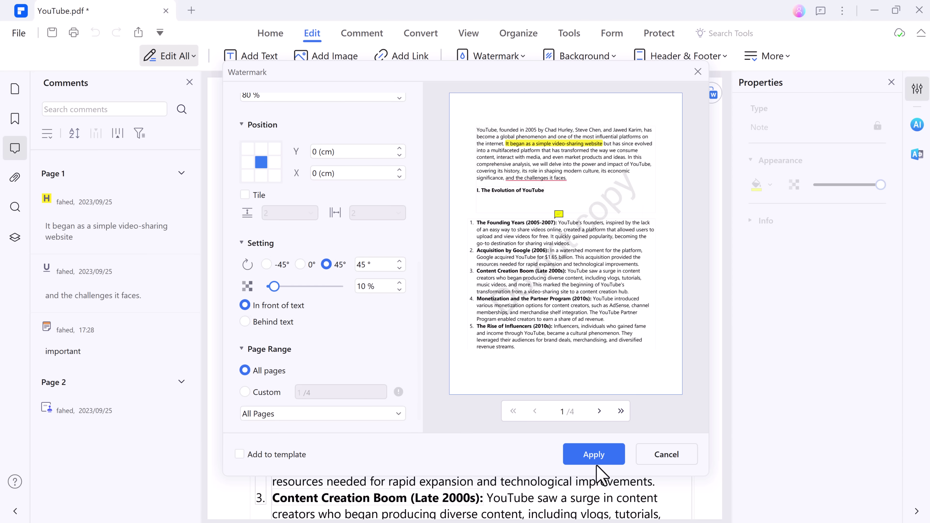
left_click(664, 459)
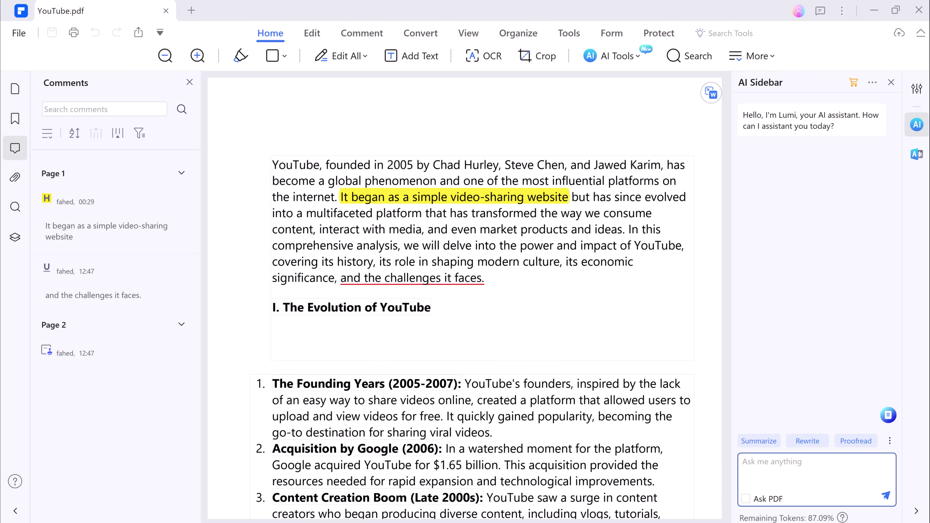
Ask the AI Sidebar 'who is the founder of youtube?' and send it
type("ho")
key("BackSpace")
key("BackSpace")
type("who")
key("Return")
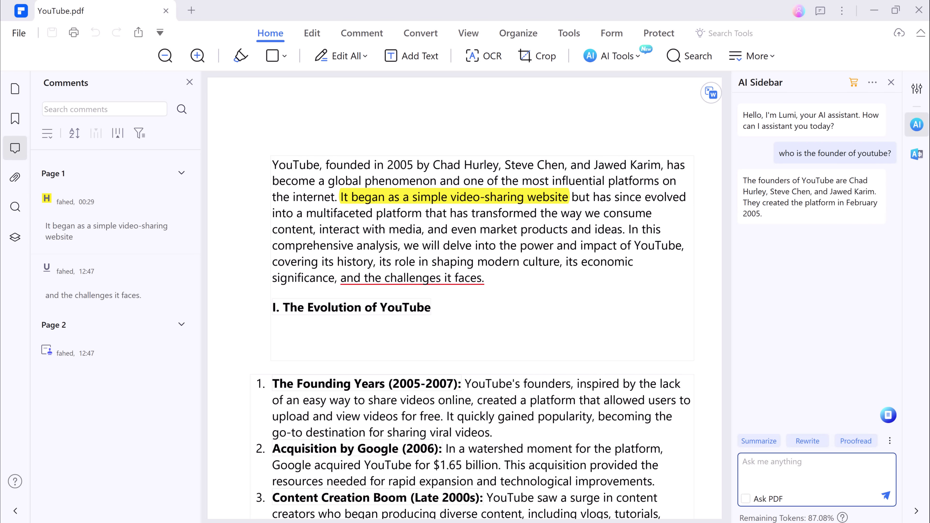
Run AI Proofread PDF on page 1, which finds no suggestions, then close it
left_click(621, 56)
left_click(657, 115)
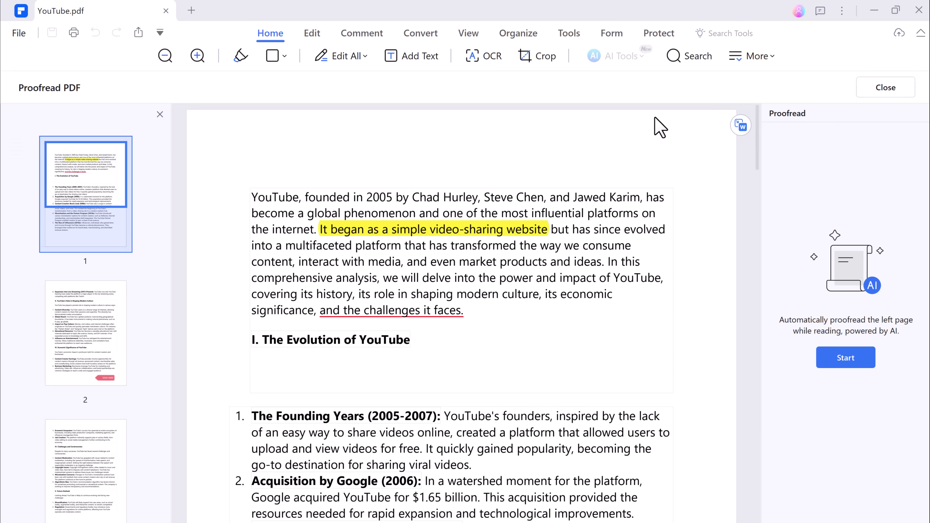
left_click(859, 357)
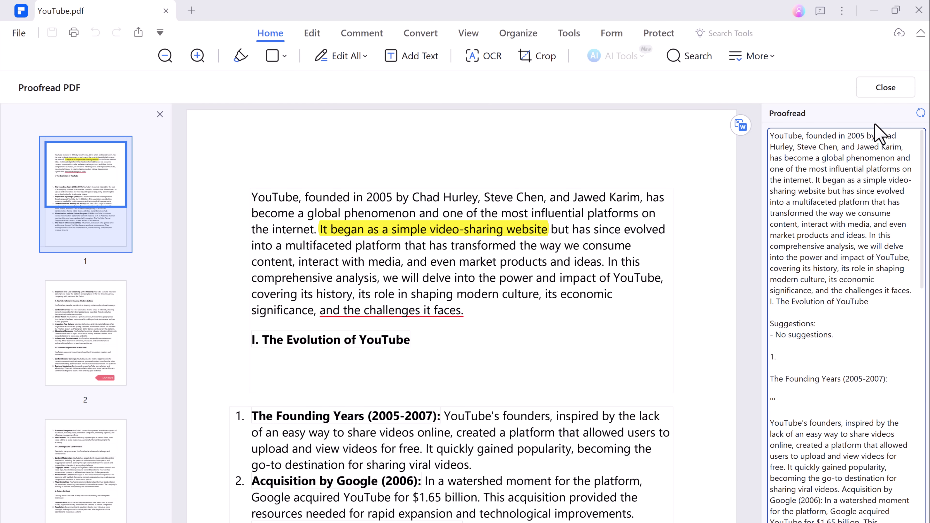
left_click(885, 87)
Run PDF AI-Written Detect on YouTube.pdf, which reports it as AI written, and dismiss the result
left_click(642, 58)
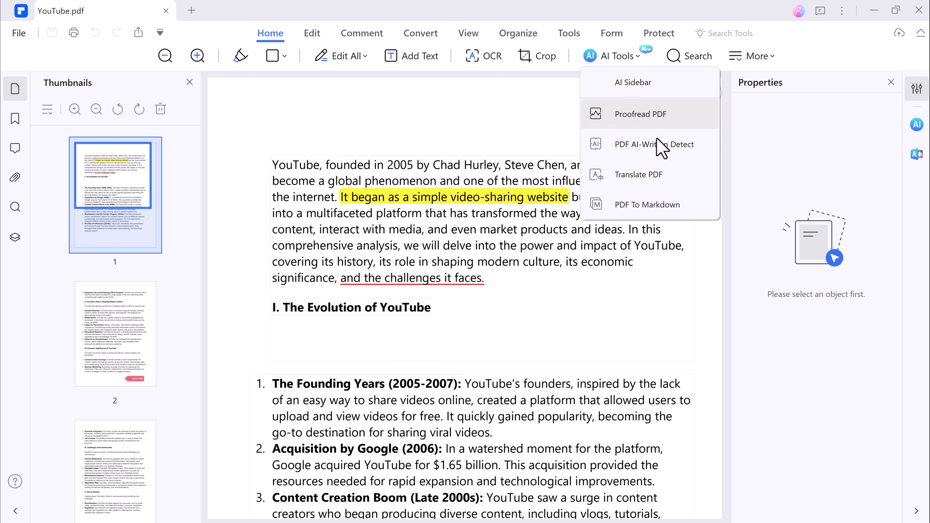
left_click(644, 147)
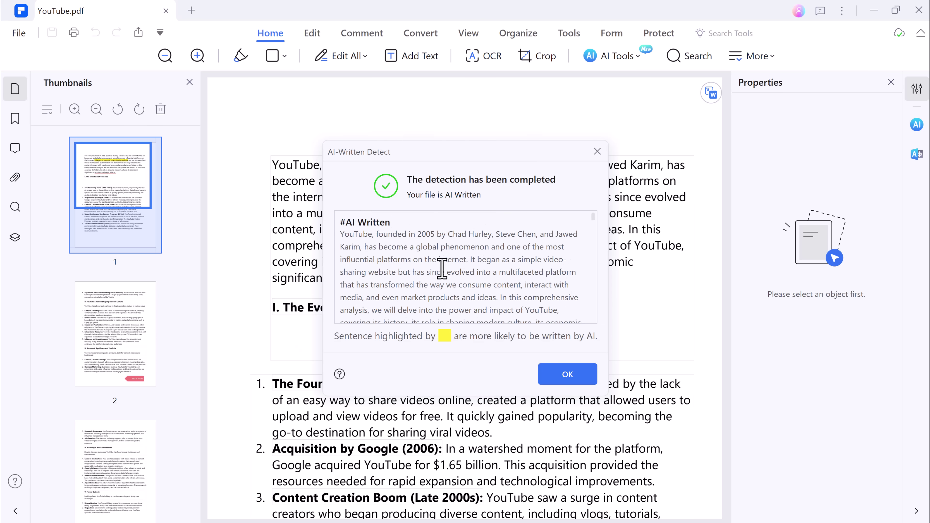
left_click(567, 374)
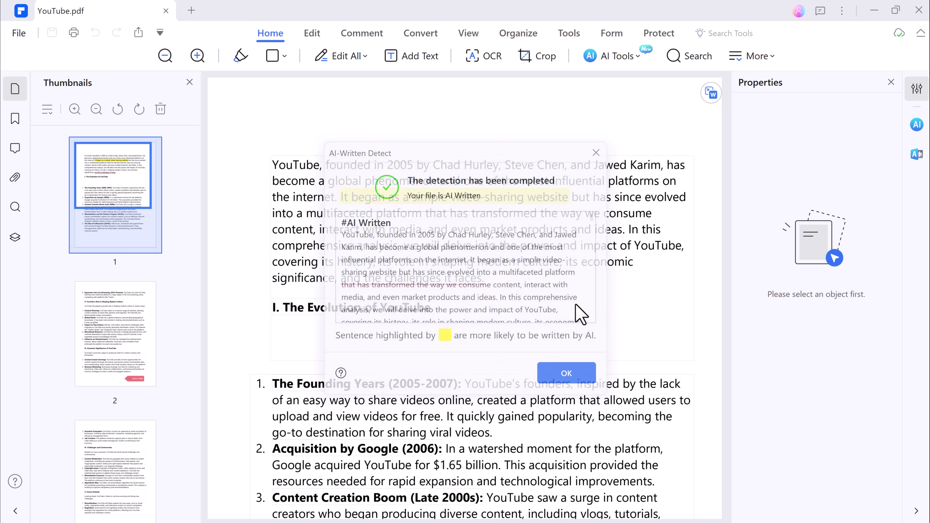
left_click(638, 56)
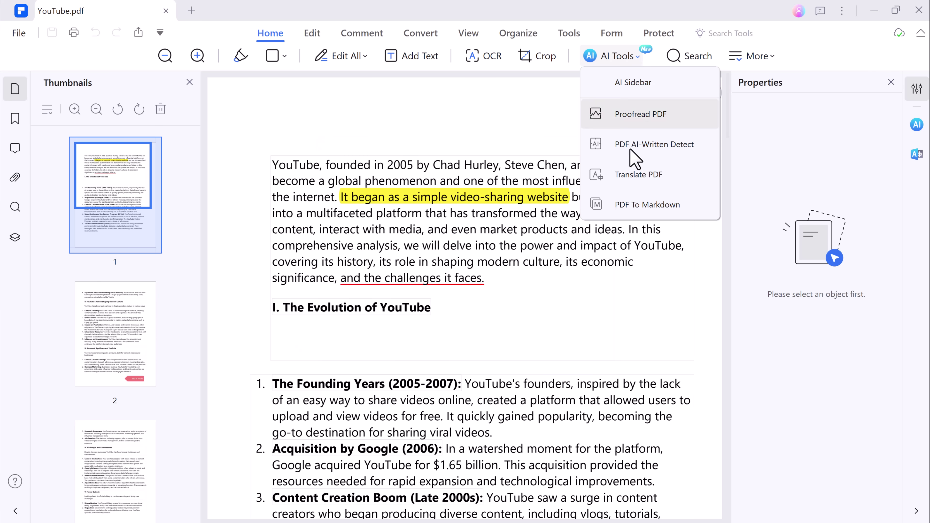
Translate page 1 of YouTube.pdf into Arabic with Translate PDF
left_click(633, 175)
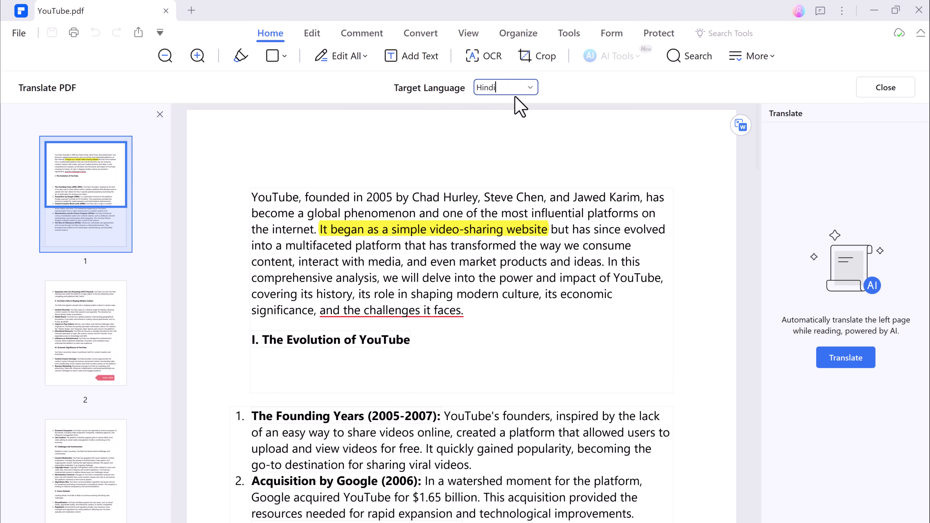
left_click(531, 89)
scroll(546, 202, "down", 2)
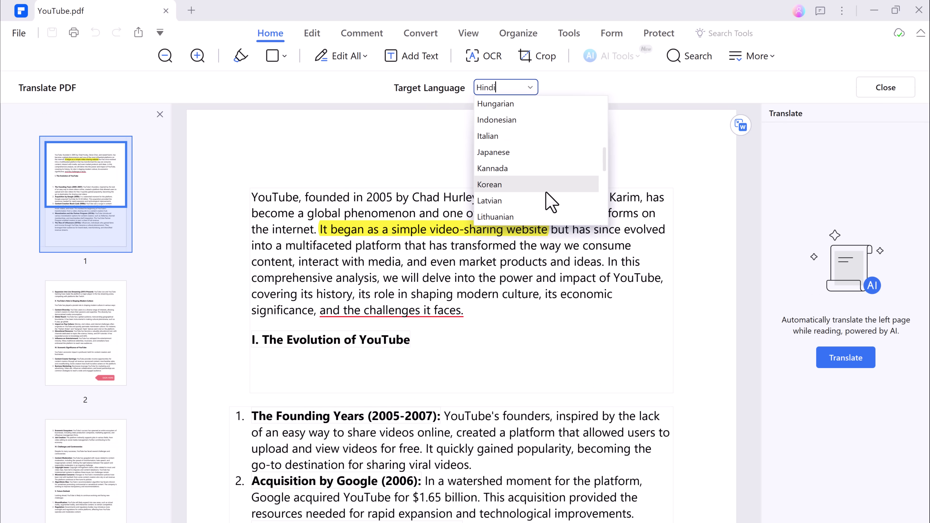
scroll(549, 201, "up", 5)
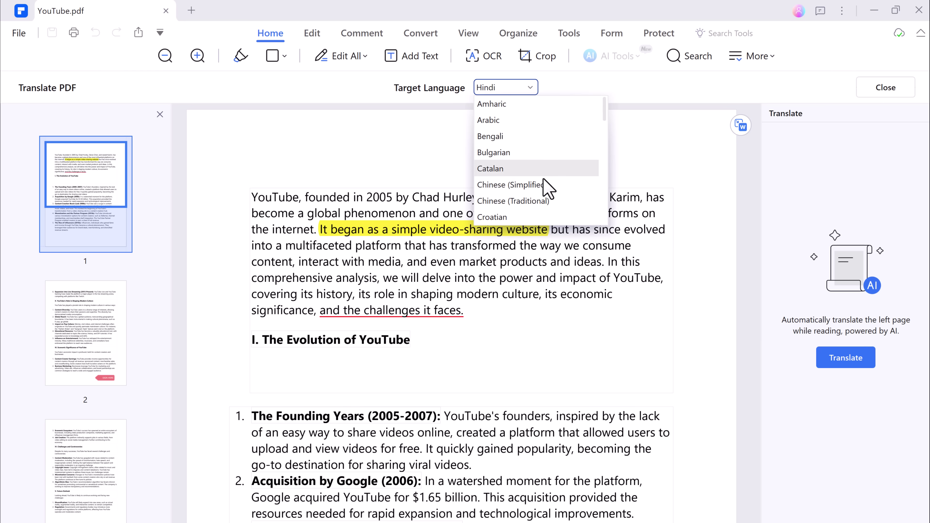
left_click(530, 121)
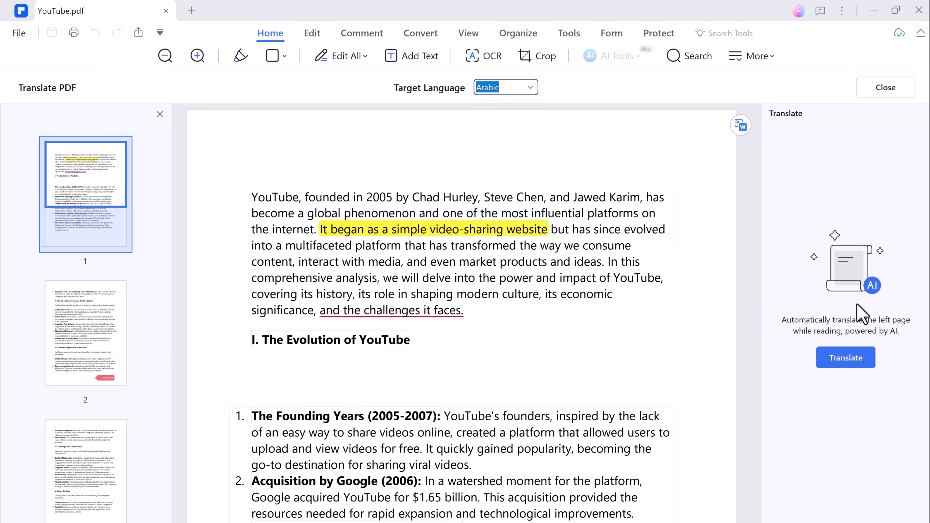
left_click(852, 356)
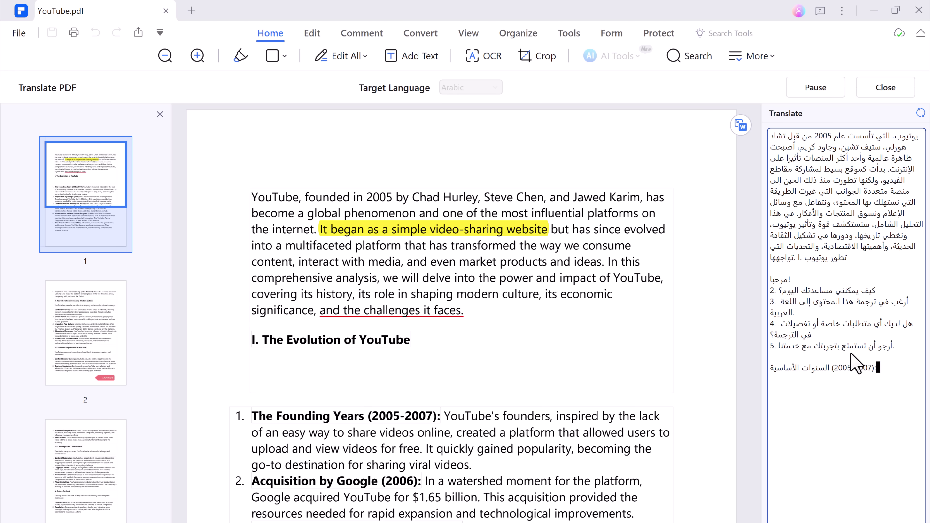
Convert pages 1-4 of YouTube.pdf into the Markdown file YouTube.md
left_click(902, 85)
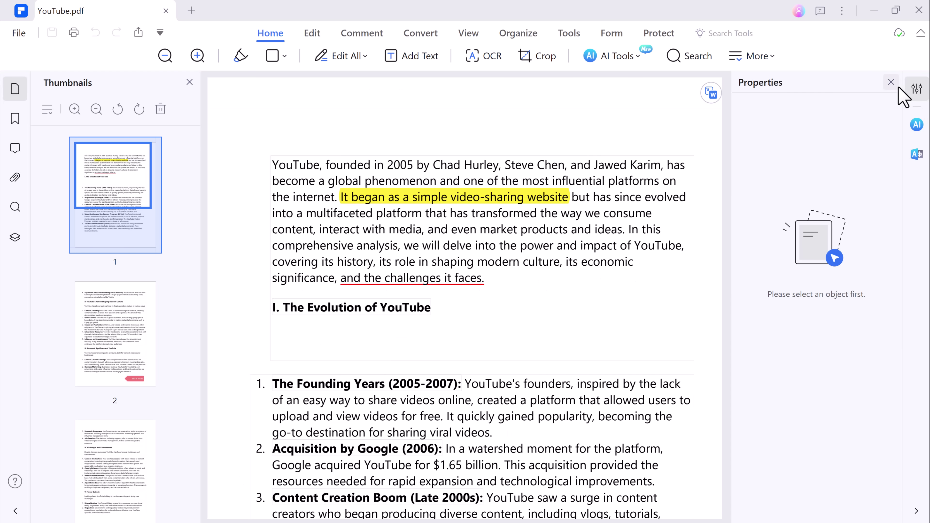
left_click(638, 52)
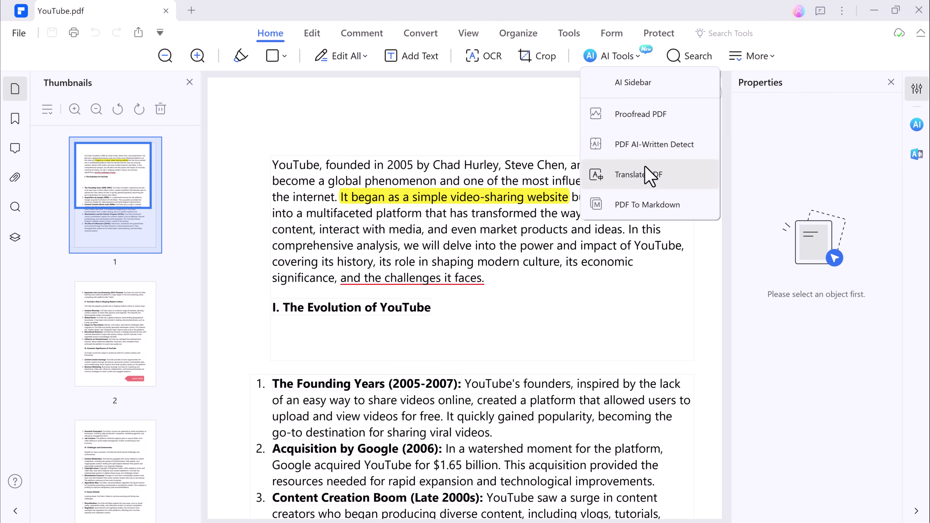
left_click(652, 202)
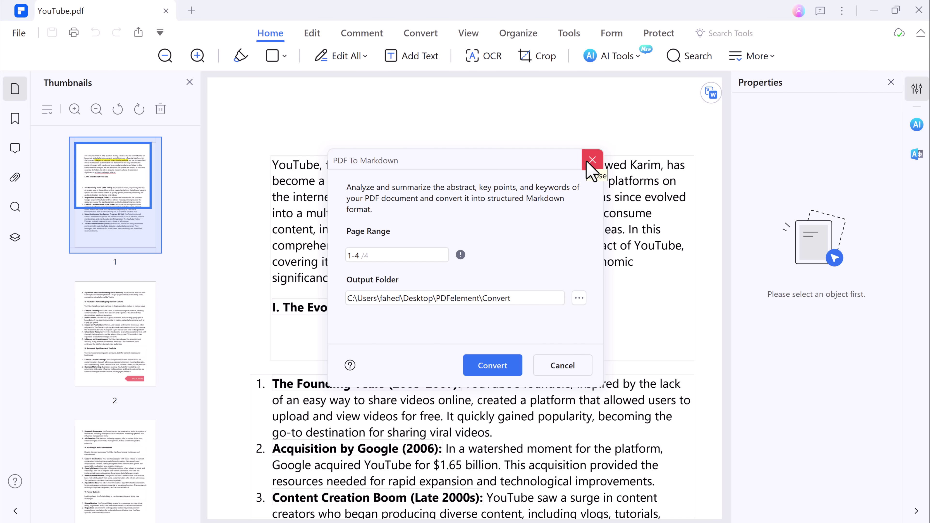
left_click(505, 367)
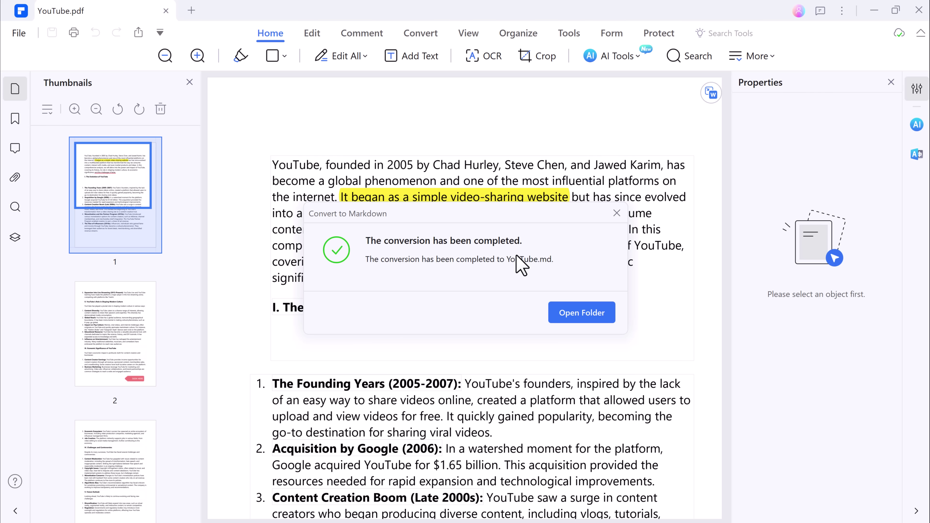
left_click(617, 213)
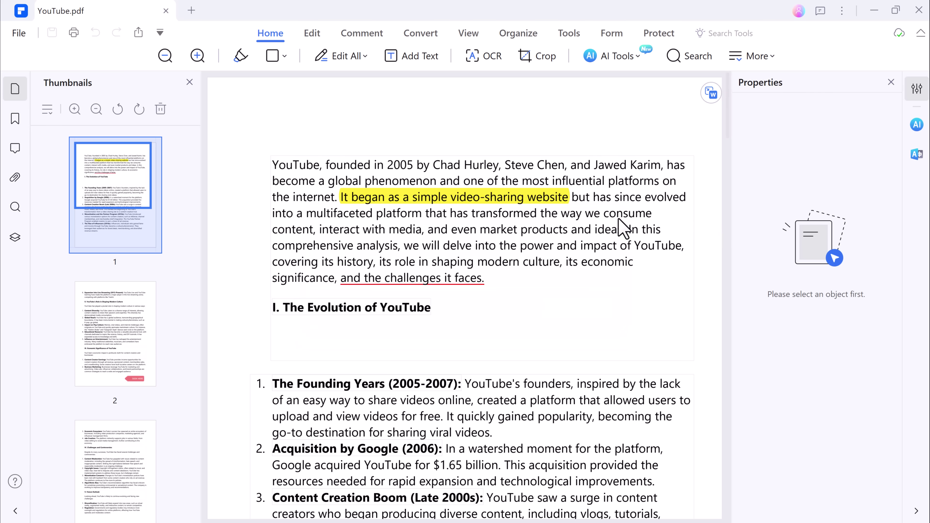
Start a Request eSign for YouTube.pdf and add one recipient's e-mail address
left_click(665, 35)
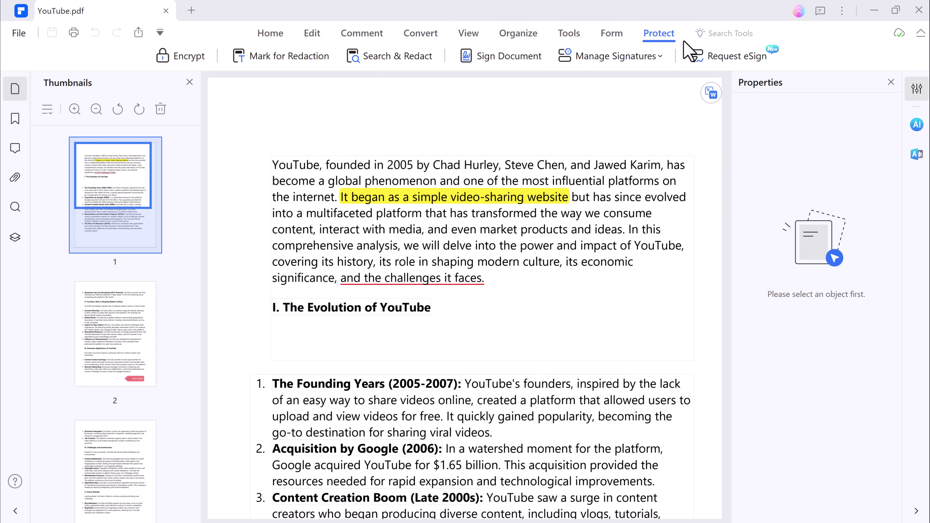
left_click(716, 61)
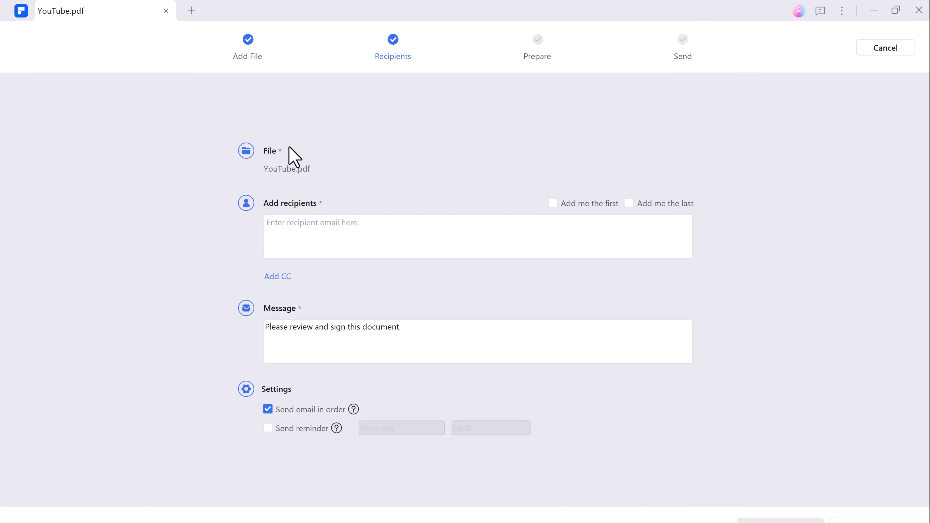
left_click(299, 231)
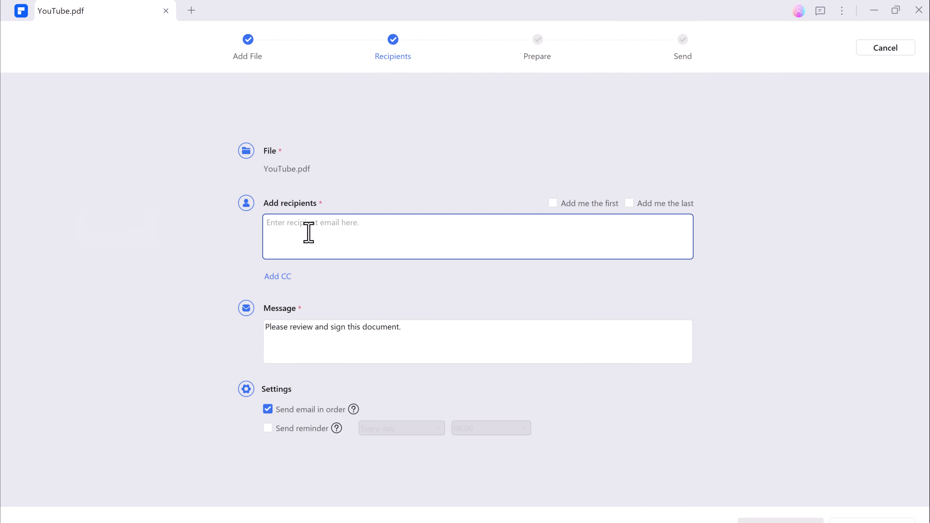
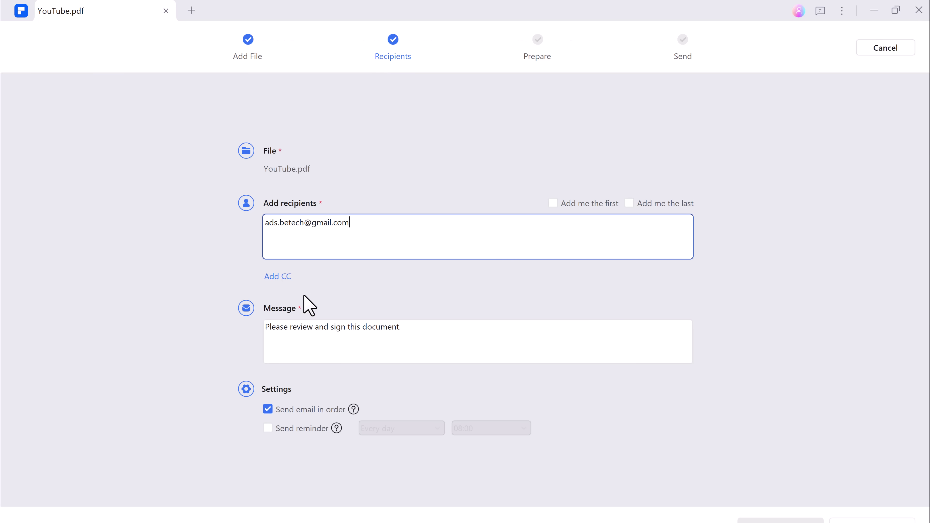
left_click(357, 324)
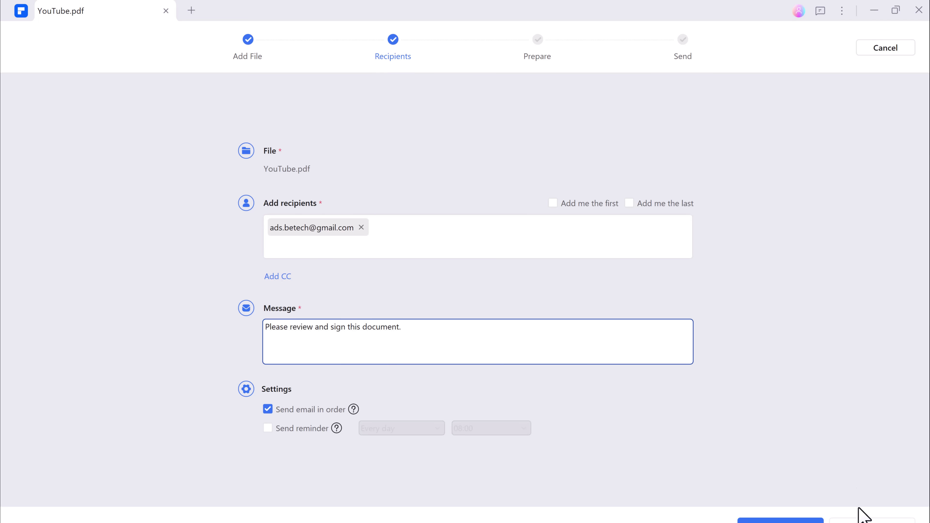
Go to the Prepare step and place a Company field beside list item 4 on page 1
left_click(781, 521)
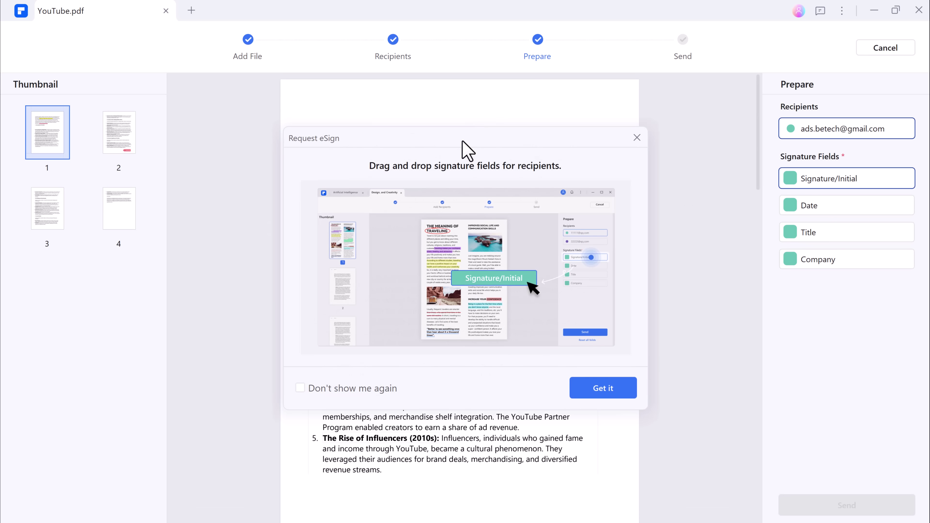
left_click(638, 139)
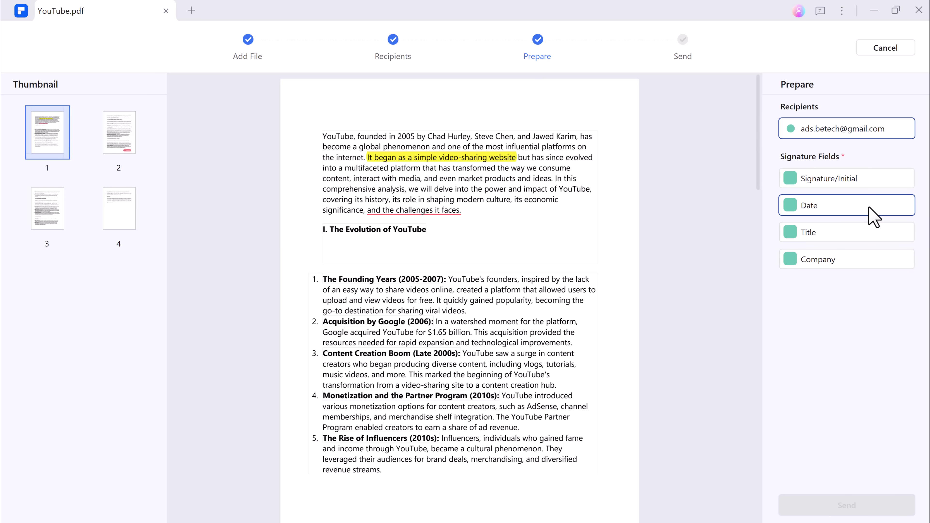
mouse_move(806, 260)
left_mouse_down()
mouse_move(780, 267)
mouse_move(608, 394)
left_mouse_up()
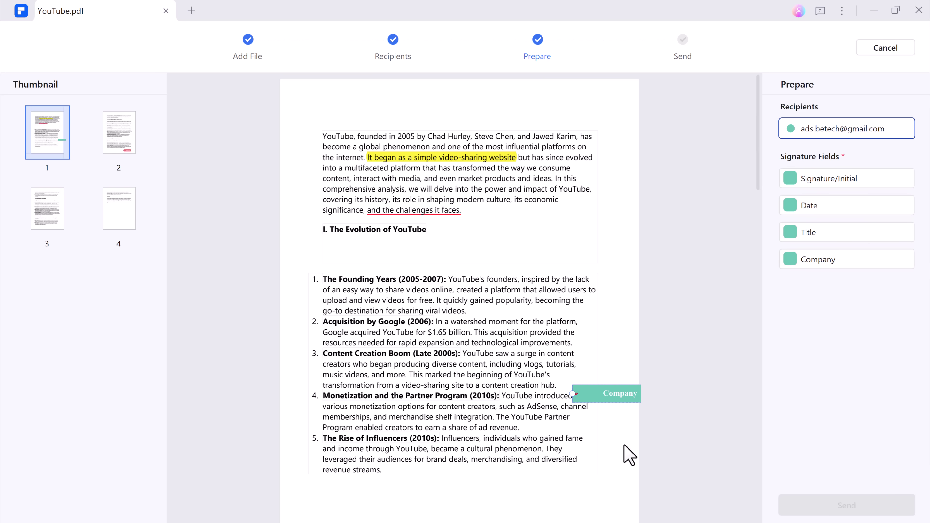